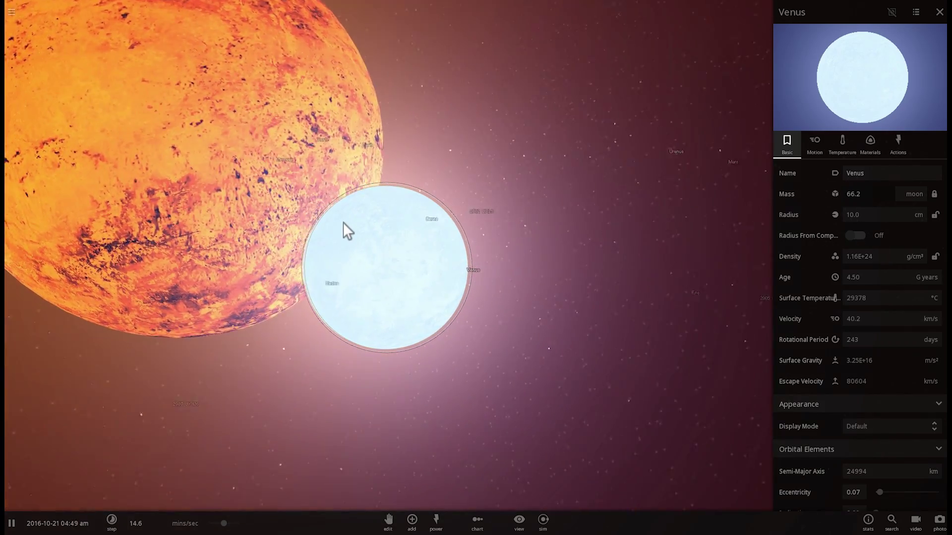
scroll(329, 233, "down", 3)
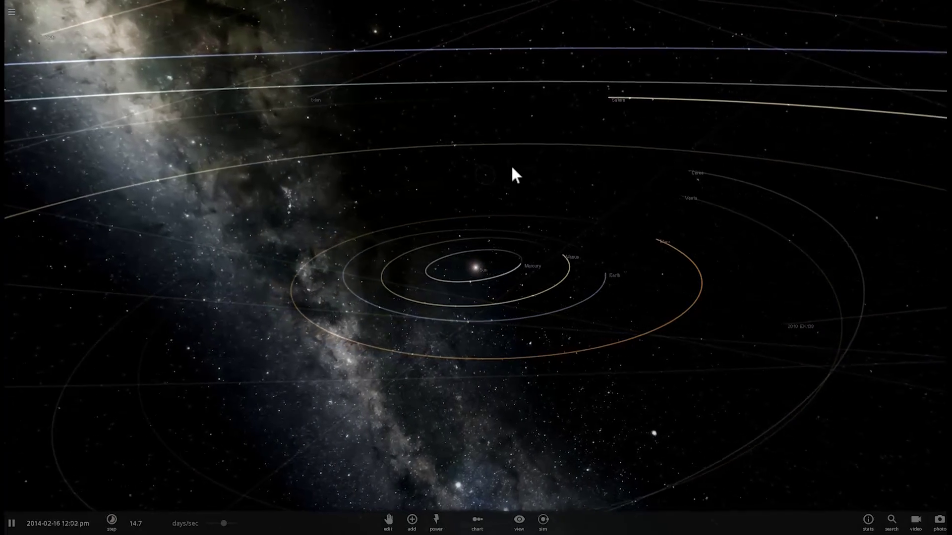
Select Venus in the solar system, bring it up close and slow the simulation to about 9.57 hours/sec.
left_click_drag(512, 167, 524, 232)
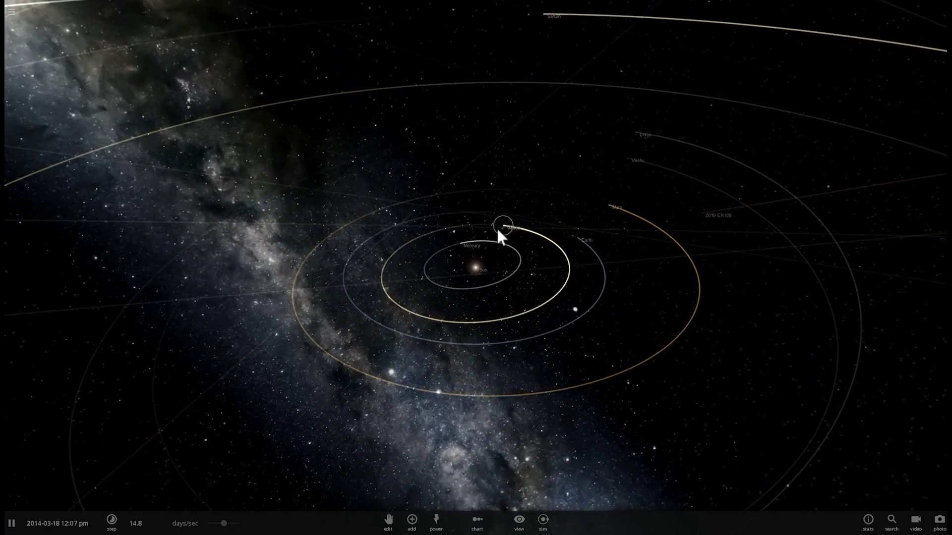
left_click(479, 228)
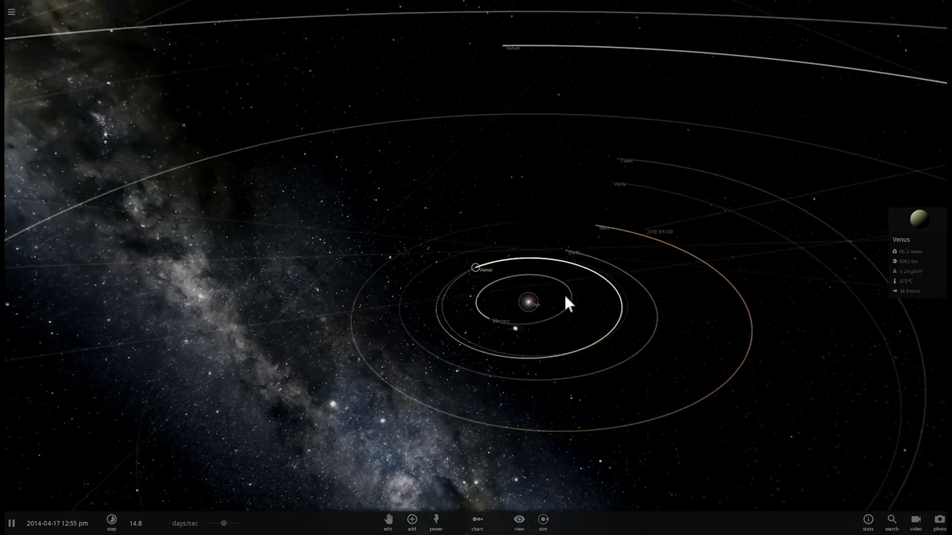
scroll(500, 301, "up", 15)
left_click_drag(564, 293, 359, 477)
scroll(483, 319, "down", 3)
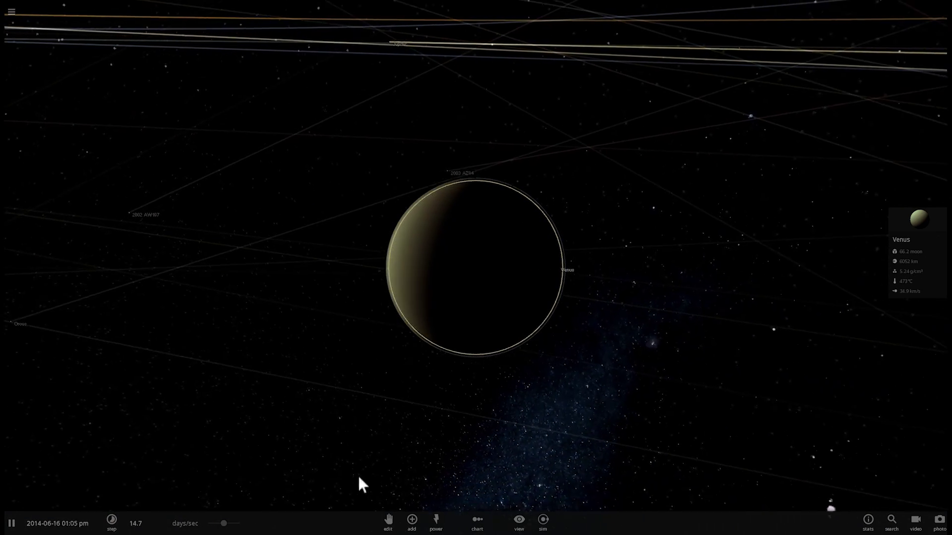
left_click_drag(224, 523, 207, 523)
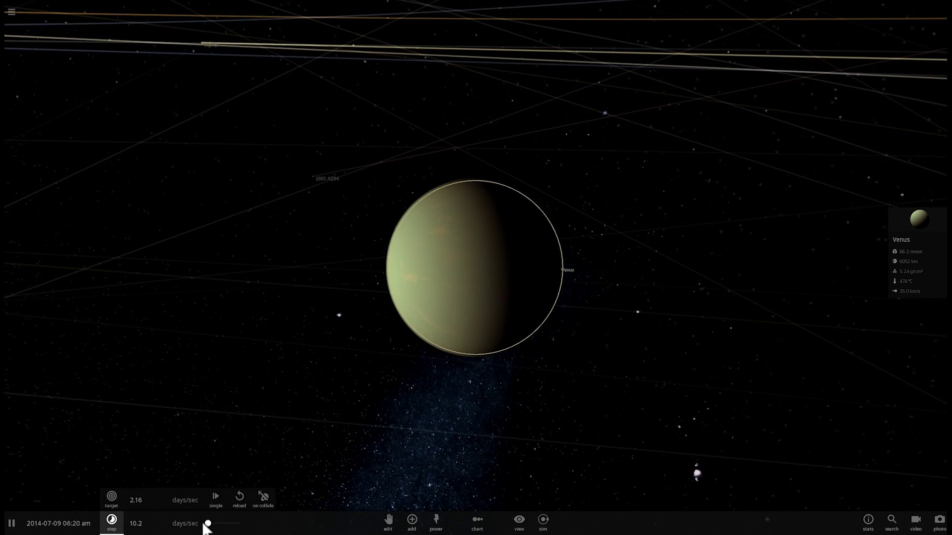
In Venus's properties, turn off Radius From Composition and lock the mass.
left_click(902, 223)
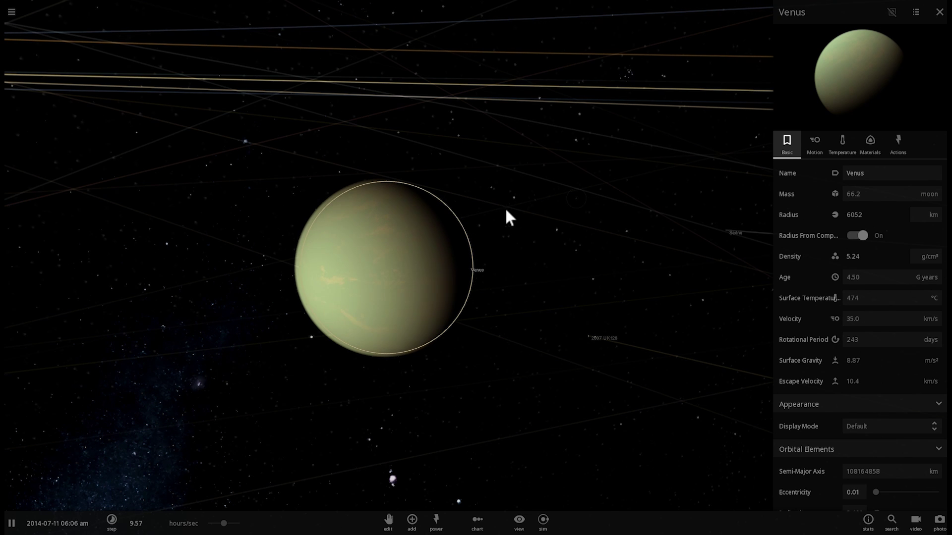
scroll(415, 249, "up", 3)
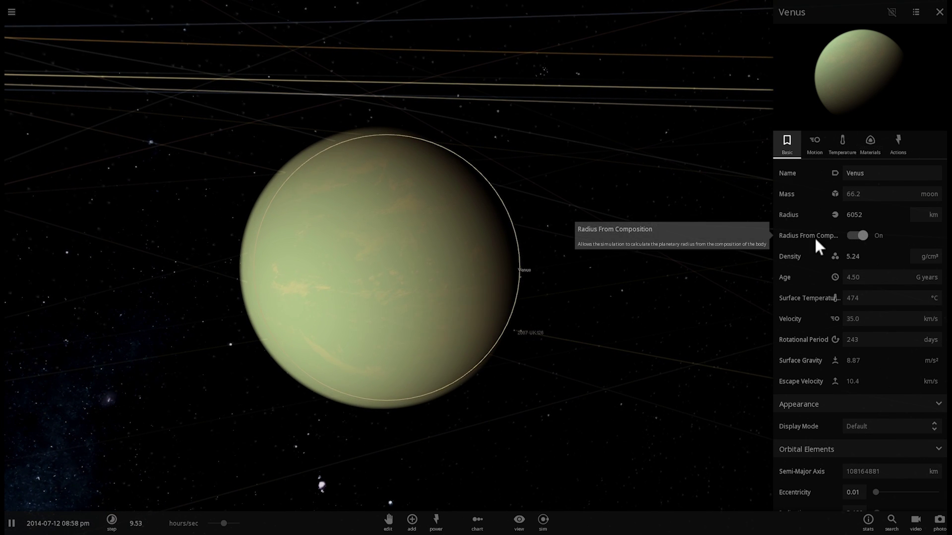
left_click(857, 235)
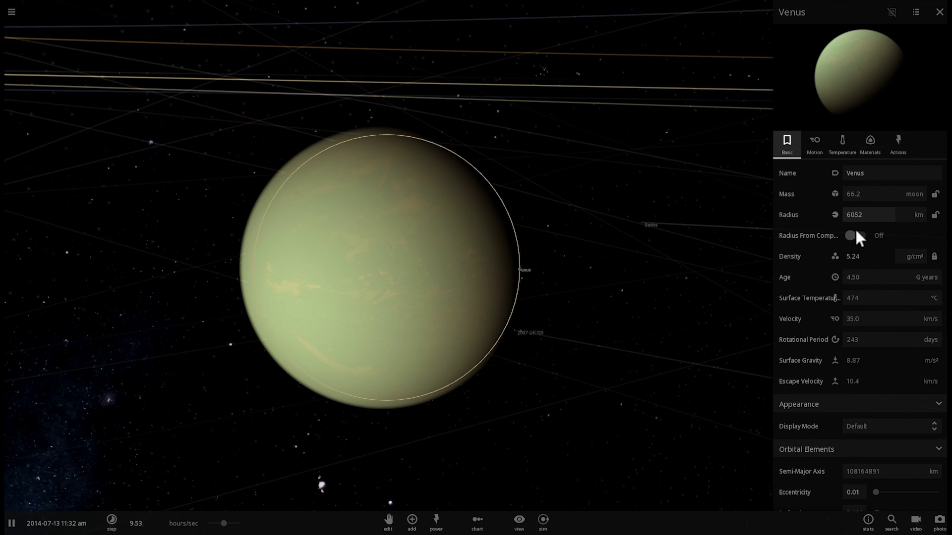
left_click(935, 194)
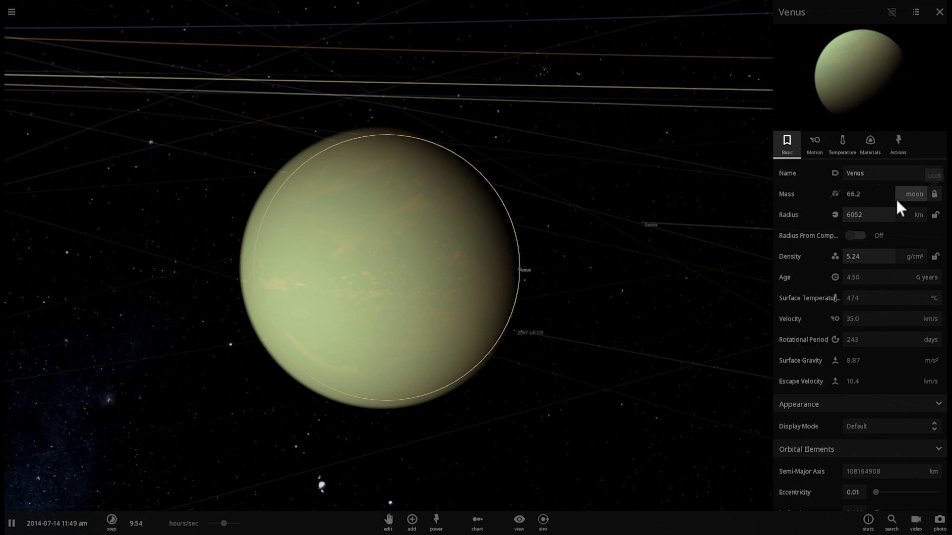
Shrink Venus's radius gradually to 4300 km.
scroll(653, 241, "up", 4)
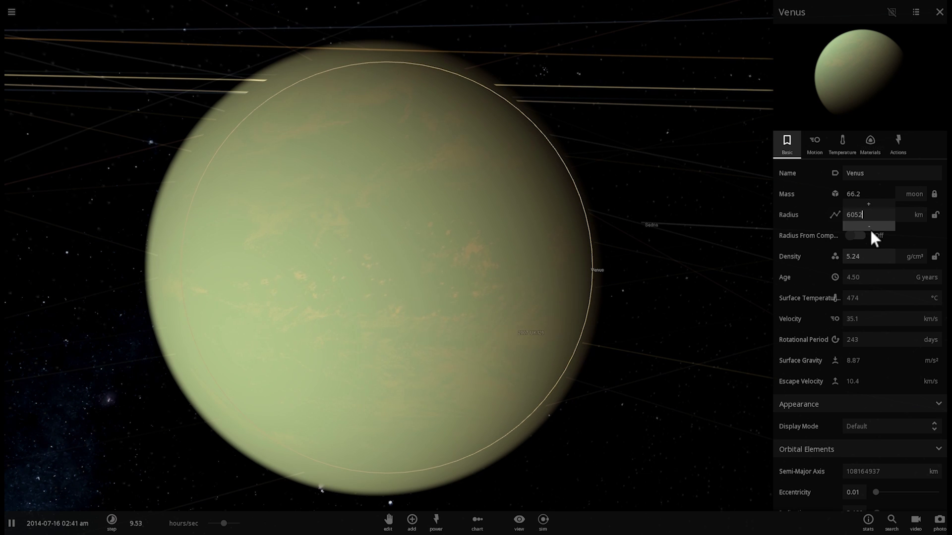
left_click(870, 228)
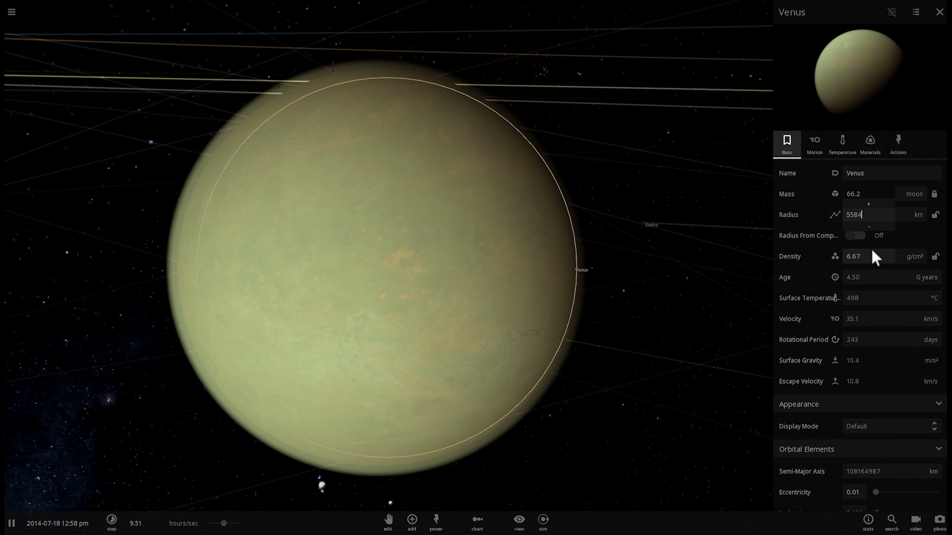
scroll(665, 238, "up", 5)
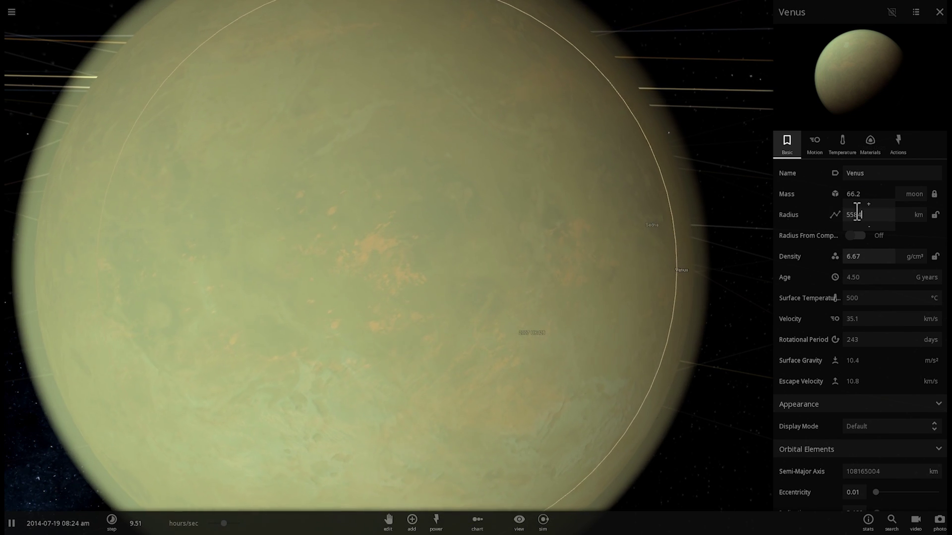
left_click(862, 226)
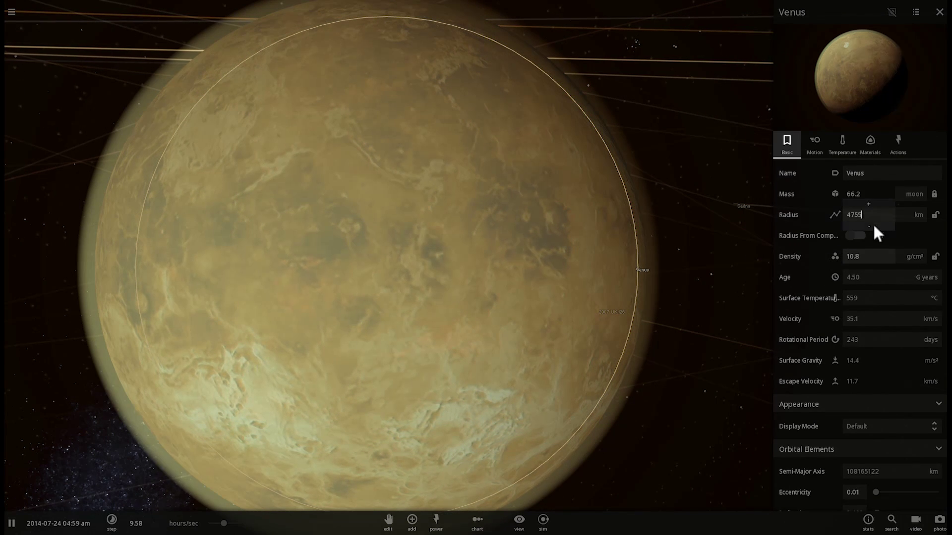
left_click_drag(874, 225, 866, 229)
scroll(656, 237, "up", 3)
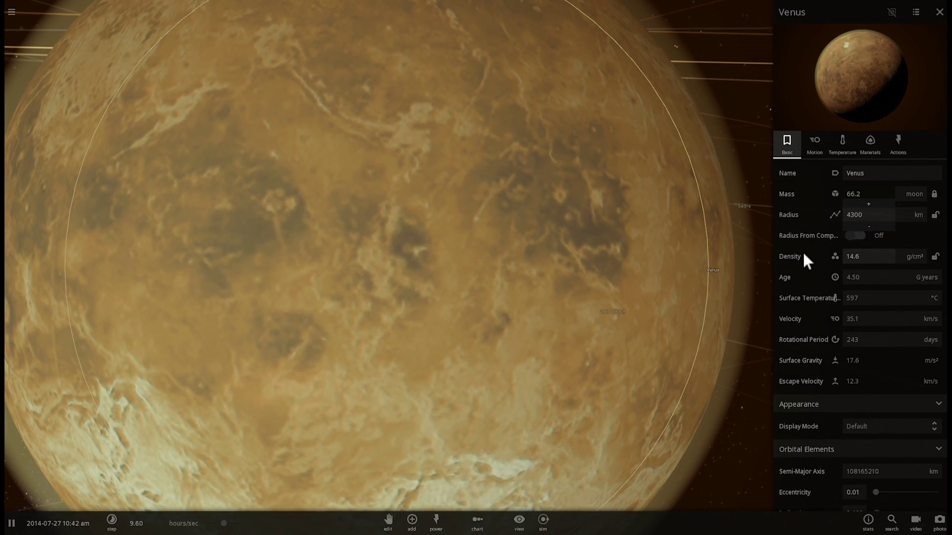
Reduce Venus's radius to about 2935 km and view the planet's surface up close.
left_click(835, 360)
scroll(647, 327, "down", 3)
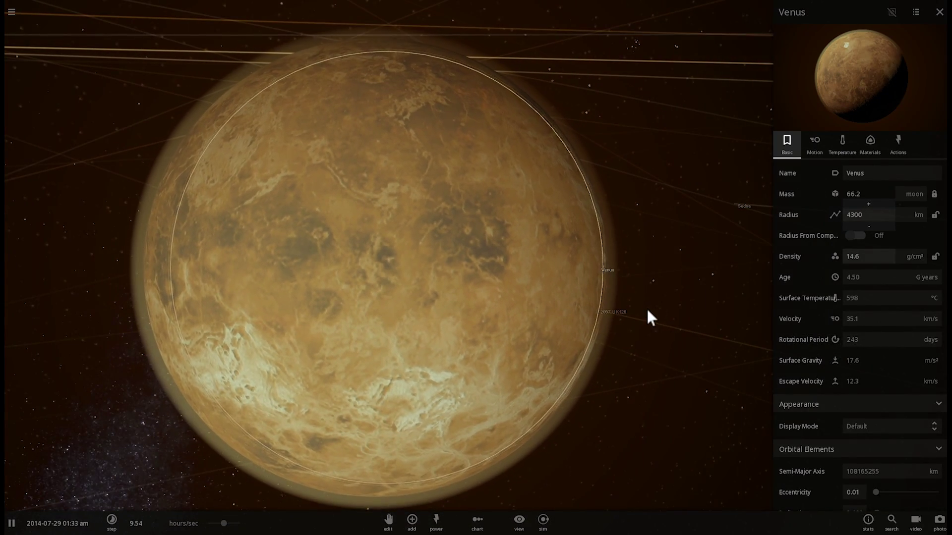
scroll(628, 304, "up", 3)
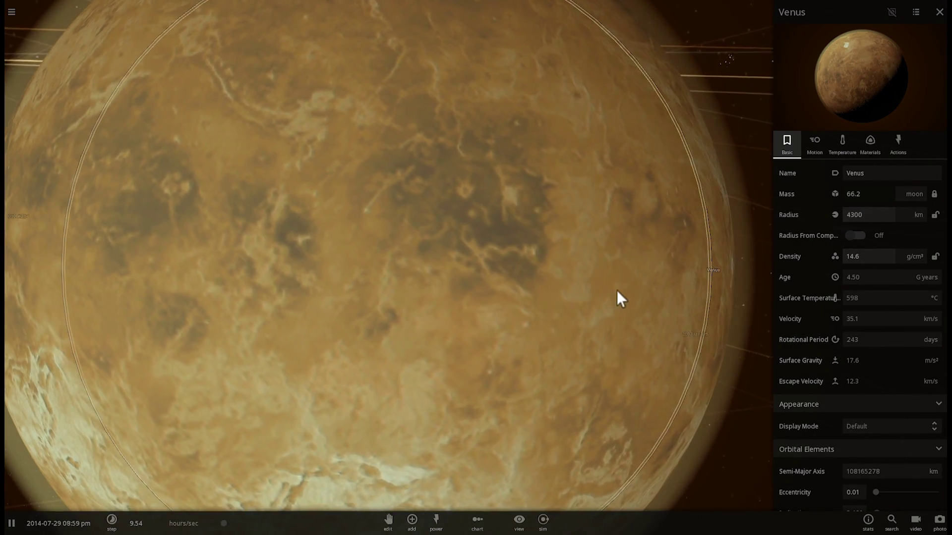
scroll(616, 298, "down", 4)
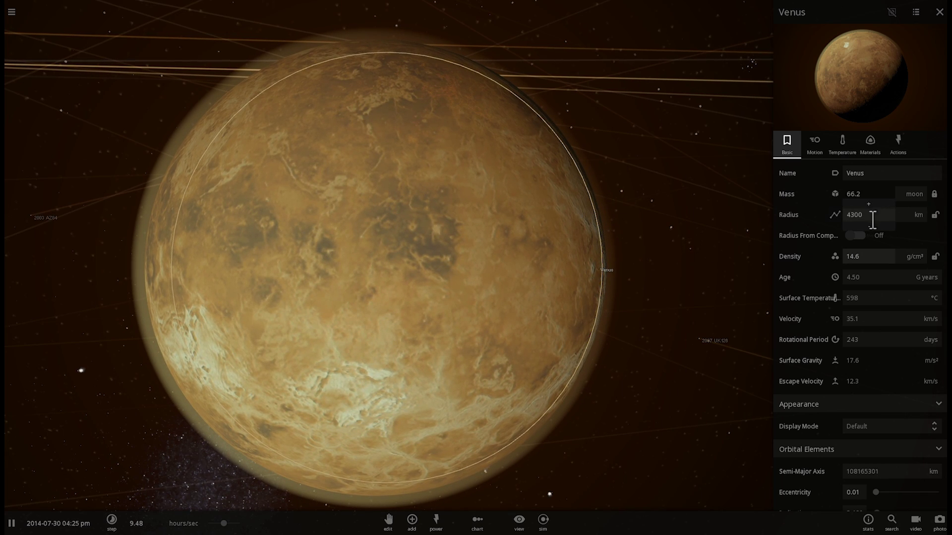
left_click(873, 229)
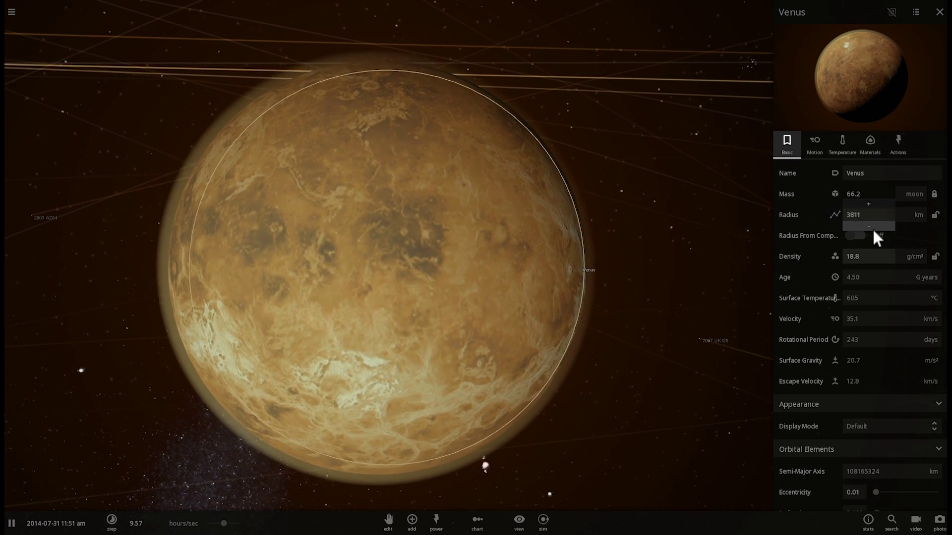
left_click(873, 228)
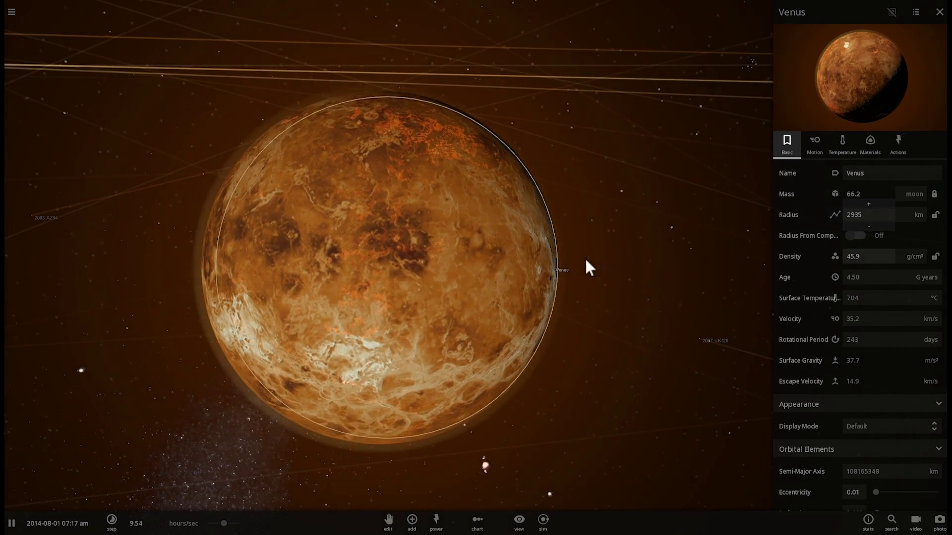
scroll(585, 258, "up", 3)
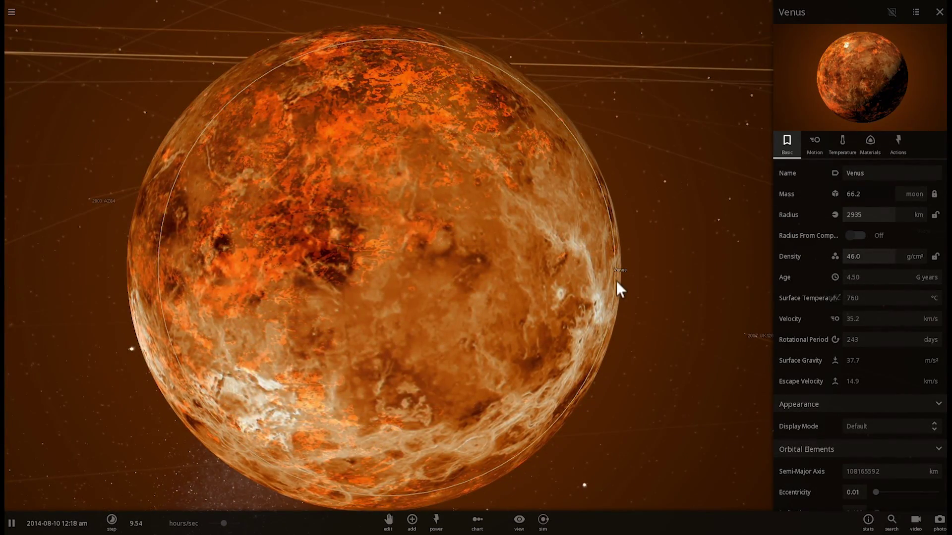
Decrease Venus's radius in small decrements to about 2003 km.
left_click(875, 227)
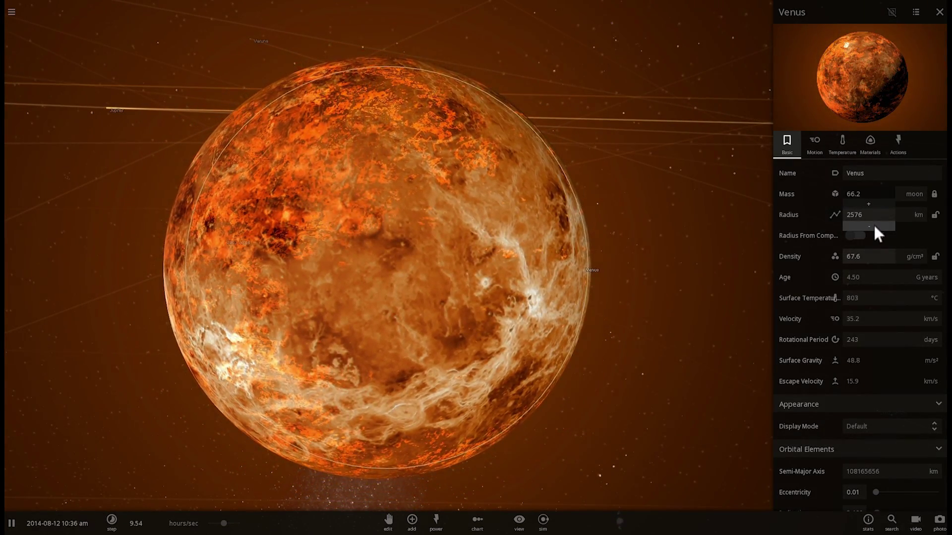
left_click(872, 226)
left_click(873, 226)
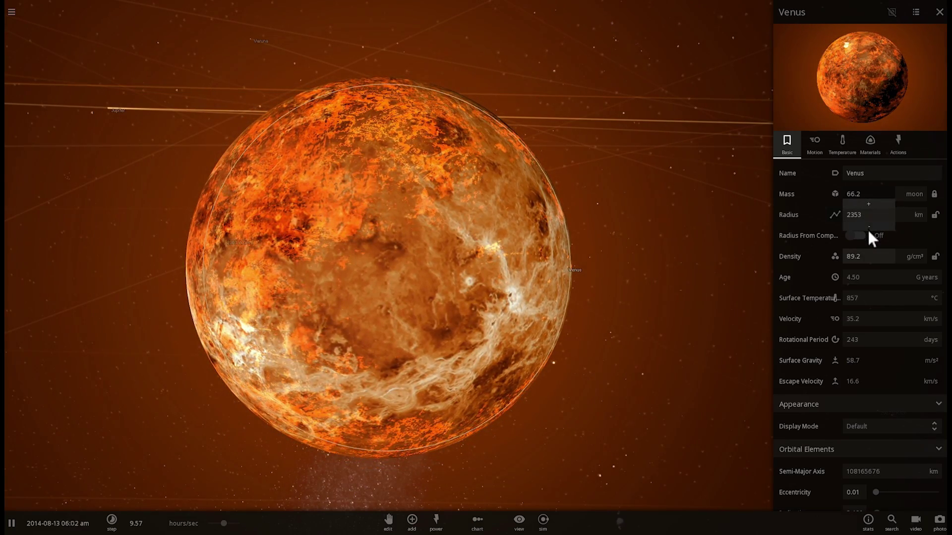
left_click(868, 227)
left_click(868, 227)
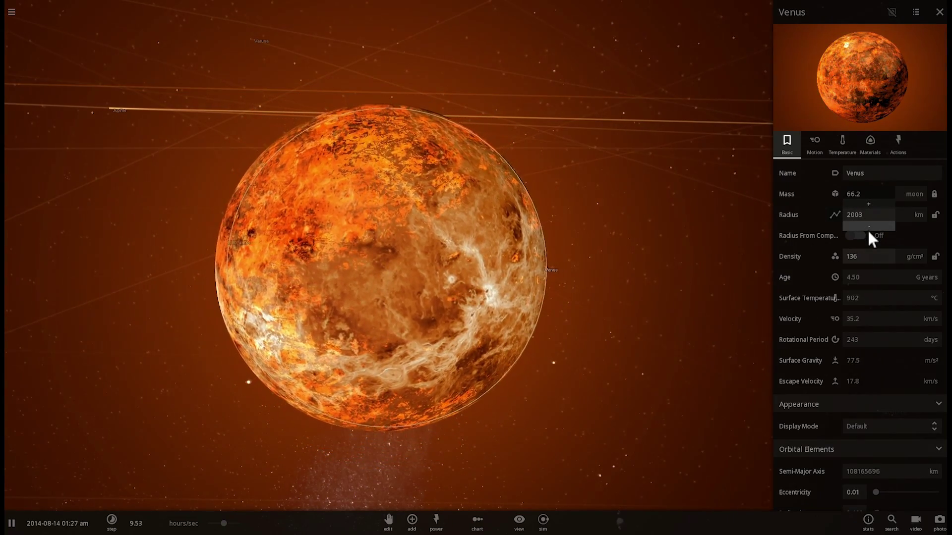
scroll(705, 231, "up", 2)
scroll(706, 231, "down", 3)
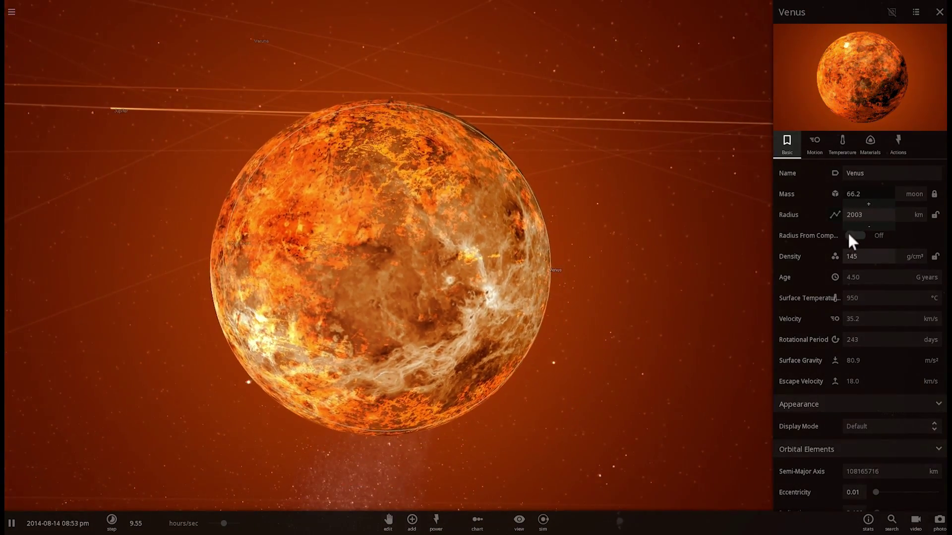
Continue shrinking Venus until its radius is about 1176 km.
scroll(570, 234, "up", 3)
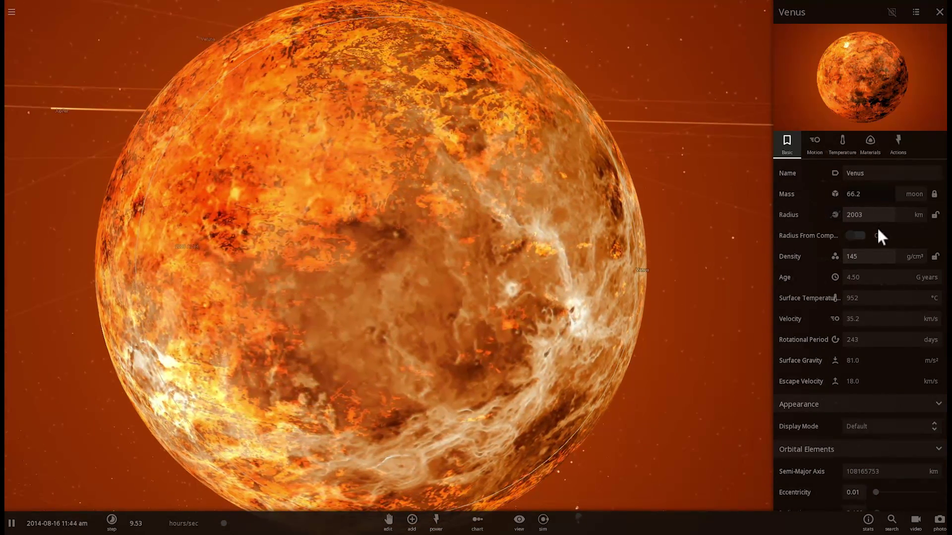
left_click(862, 214)
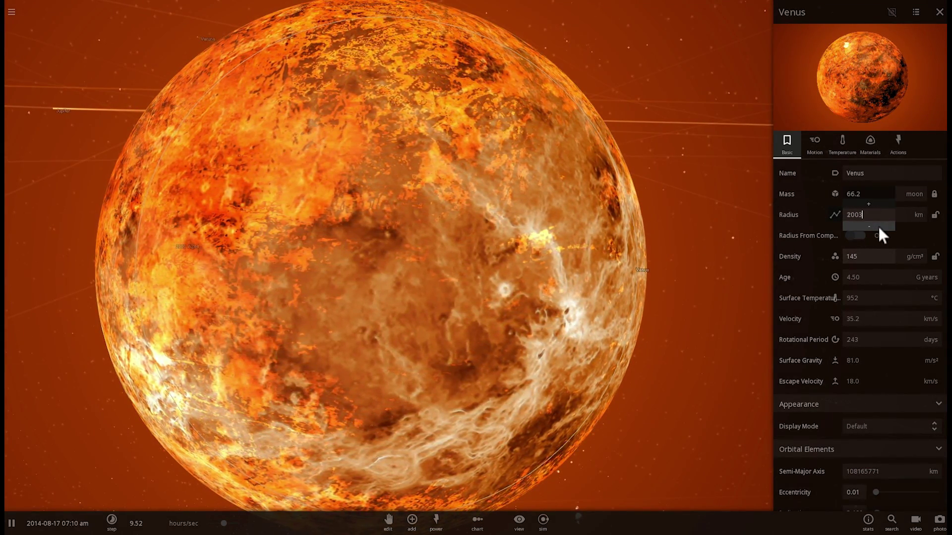
left_click(878, 227)
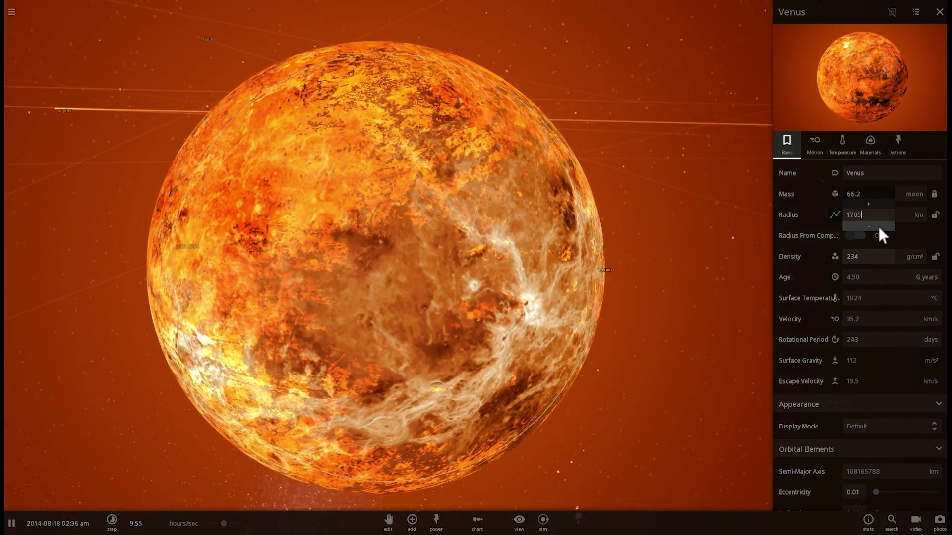
left_click(879, 226)
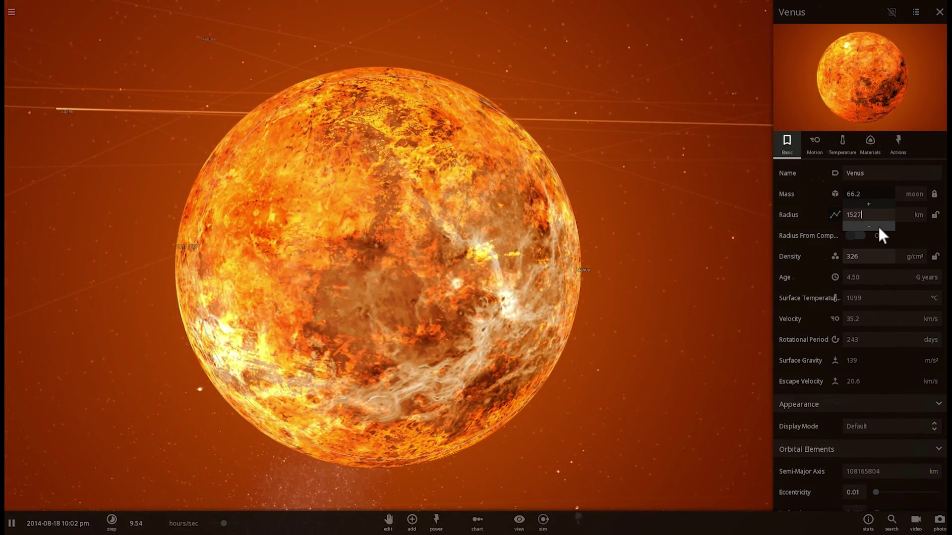
scroll(600, 227, "up", 4)
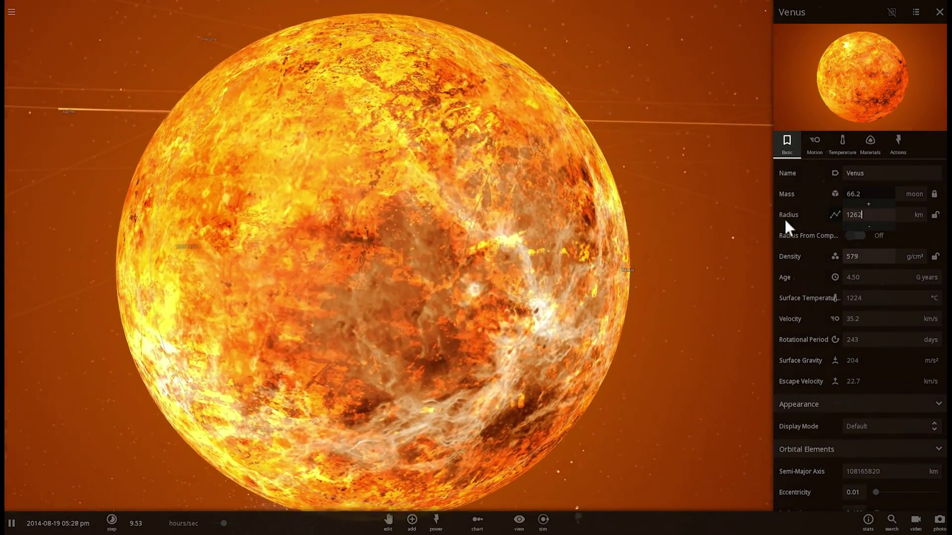
left_click(871, 225)
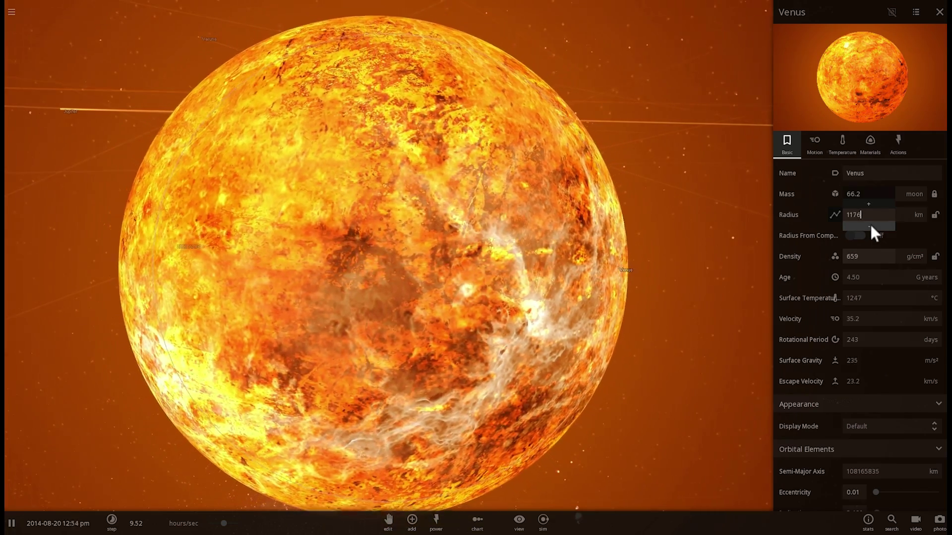
Lower Venus's radius continuously to about 185 km, keeping the shrinking planet large in view.
mouse_move(872, 226)
left_mouse_down()
mouse_move(881, 226)
mouse_move(873, 228)
left_mouse_up()
scroll(555, 224, "up", 3)
scroll(680, 234, "up", 3)
scroll(712, 297, "up", 3)
scroll(597, 239, "up", 3)
scroll(565, 229, "up", 2)
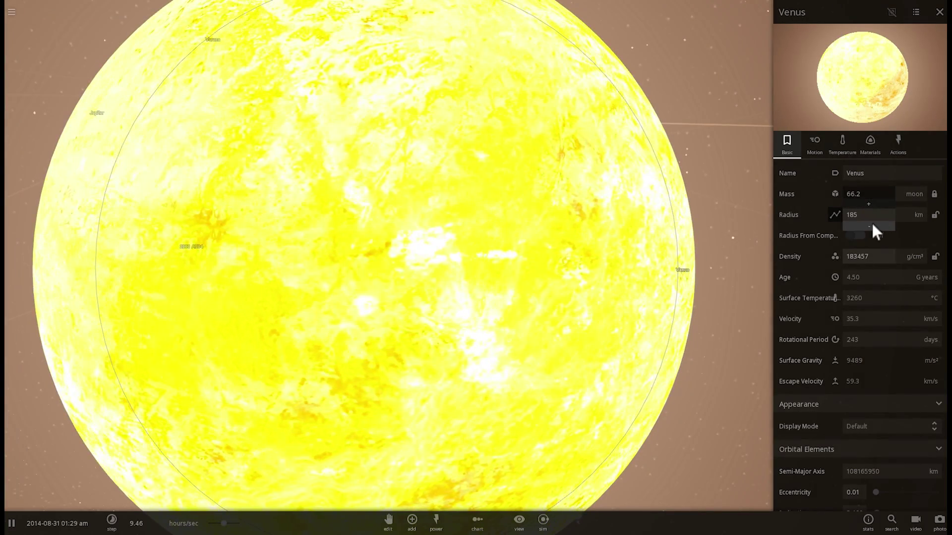
Compress Venus further to a radius of about 65.1 km.
left_click_drag(868, 225, 862, 229)
scroll(668, 238, "up", 4)
scroll(645, 232, "up", 3)
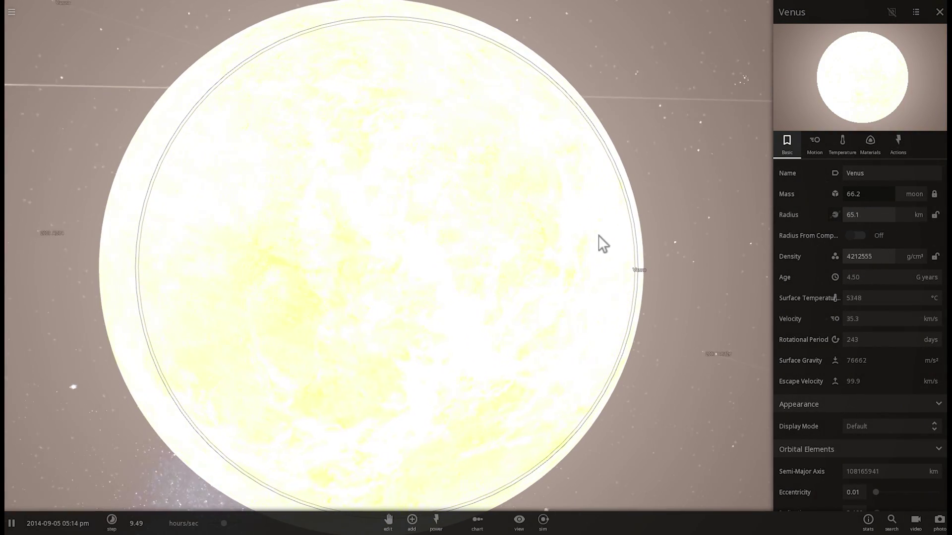
Bring Venus's radius down to about 35.3 km.
left_click(872, 216)
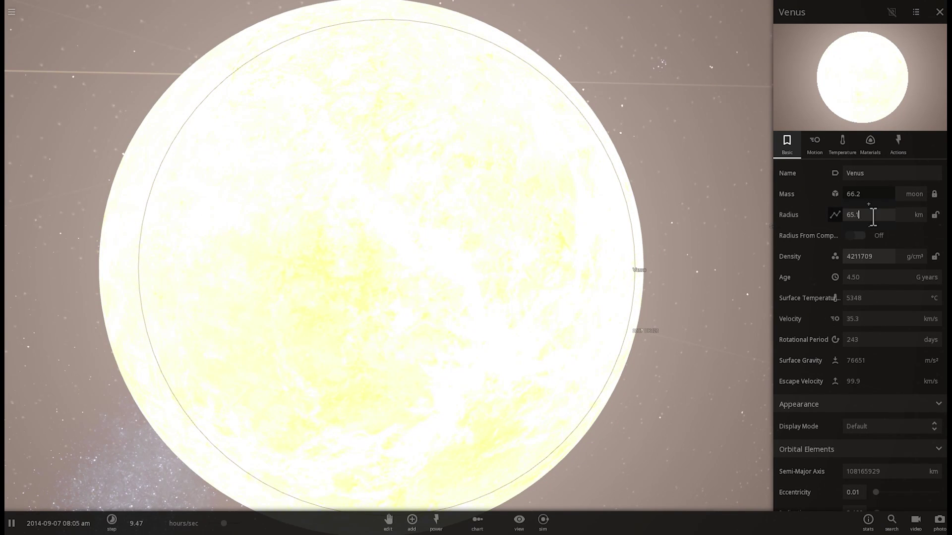
left_click(876, 223)
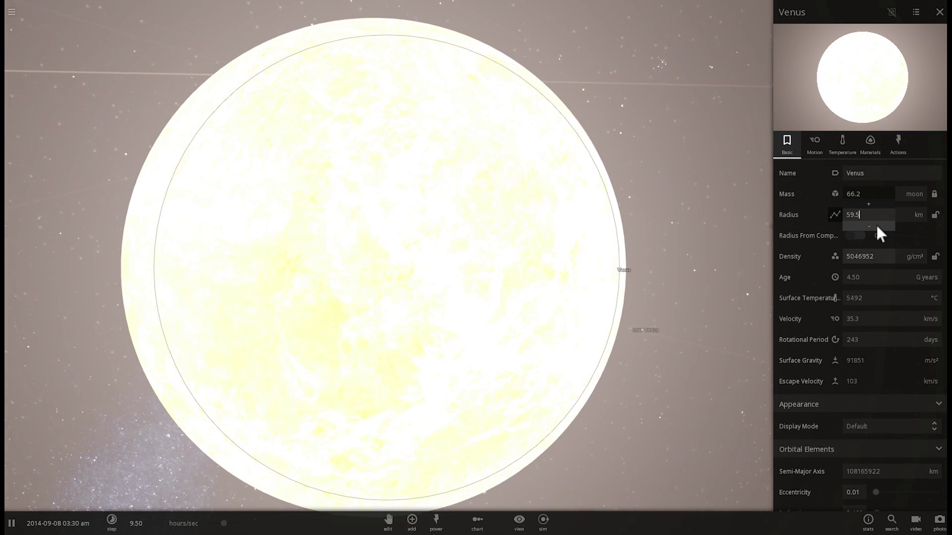
left_click_drag(875, 223, 875, 223)
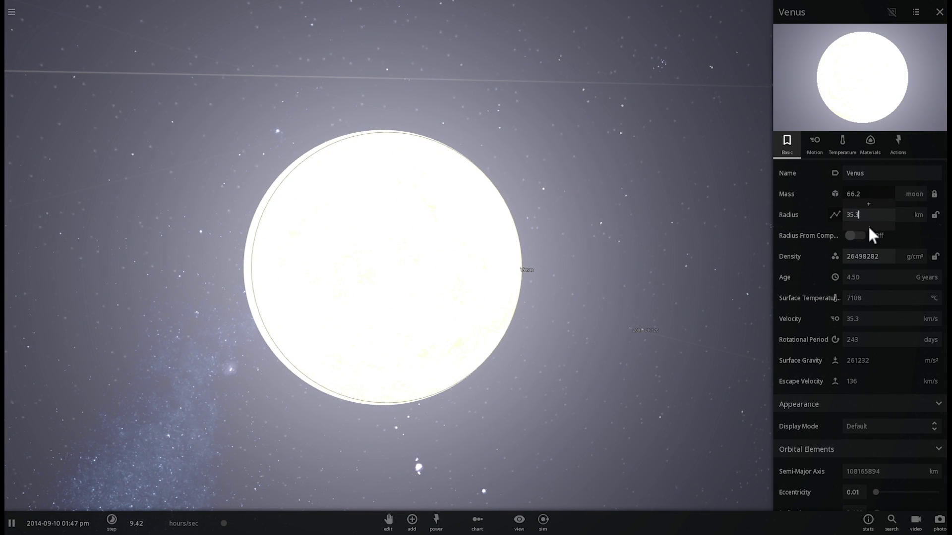
Reduce Venus's radius to about 23.1 km and set it to exactly 1 km, keeping the shrunken planet in view.
left_click_drag(869, 227, 868, 227)
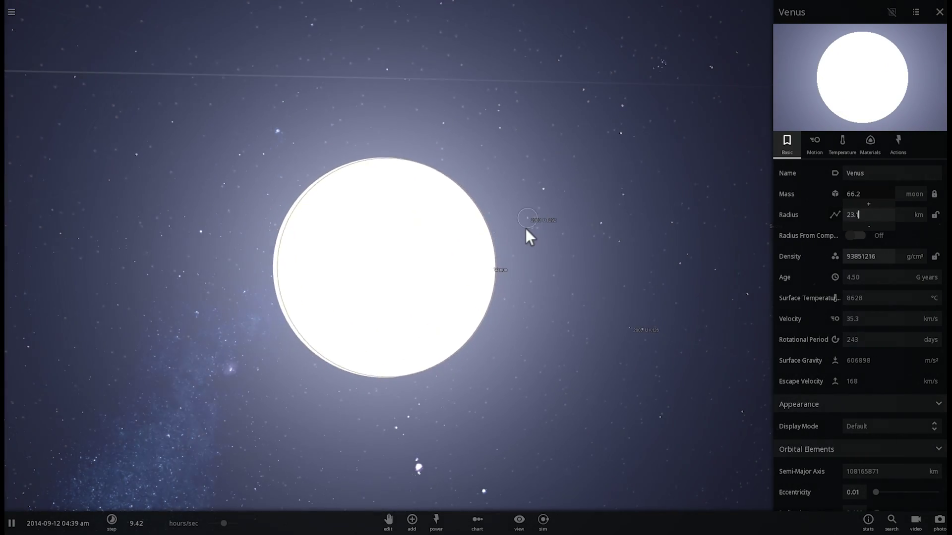
scroll(525, 229, "up", 4)
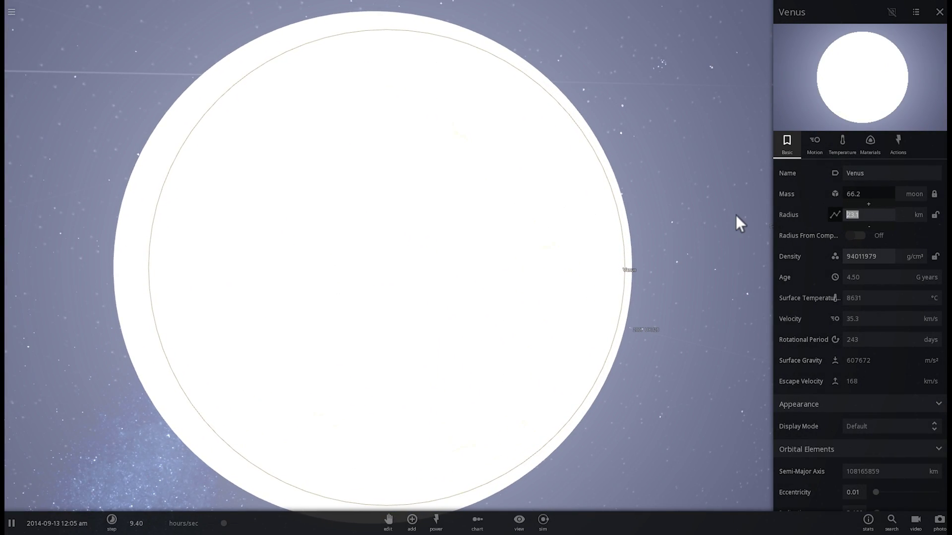
type("1")
key("Return")
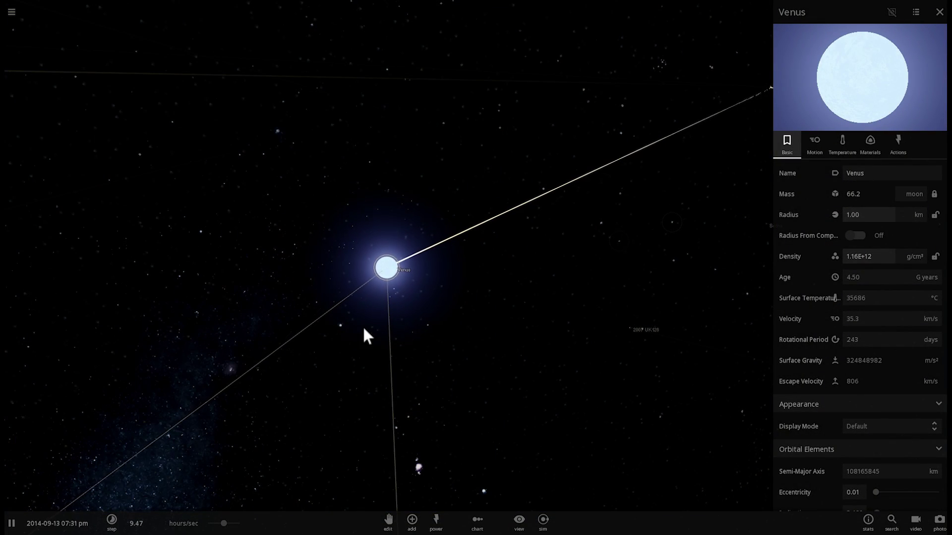
scroll(384, 312, "up", 5)
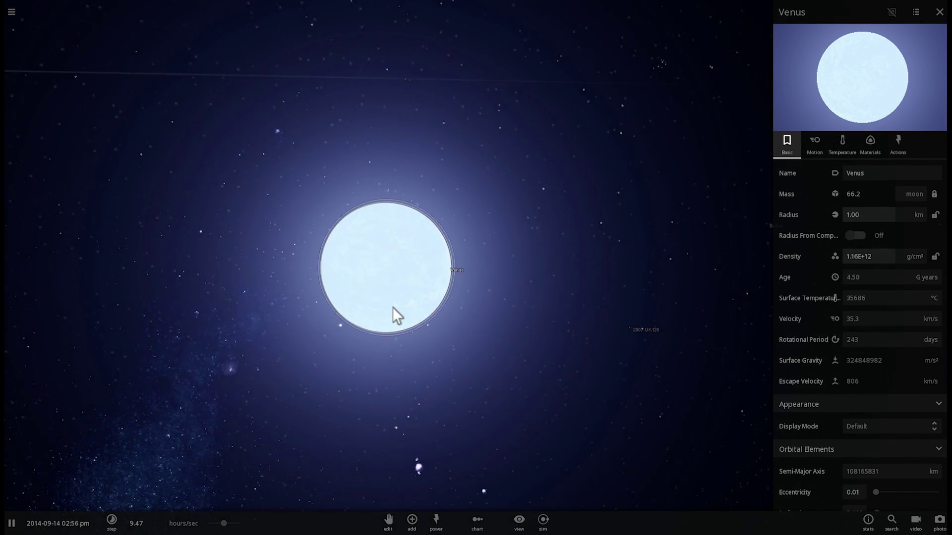
scroll(397, 316, "up", 3)
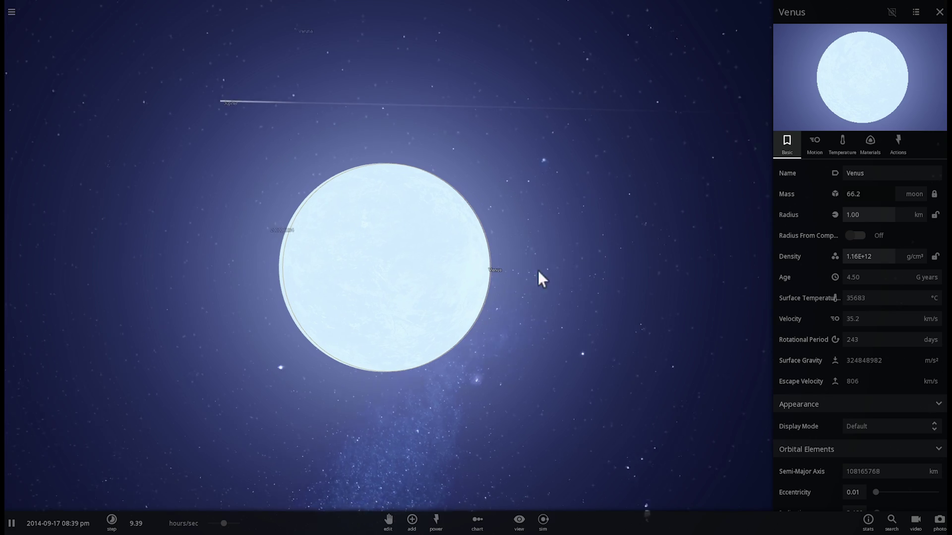
scroll(506, 265, "up", 2)
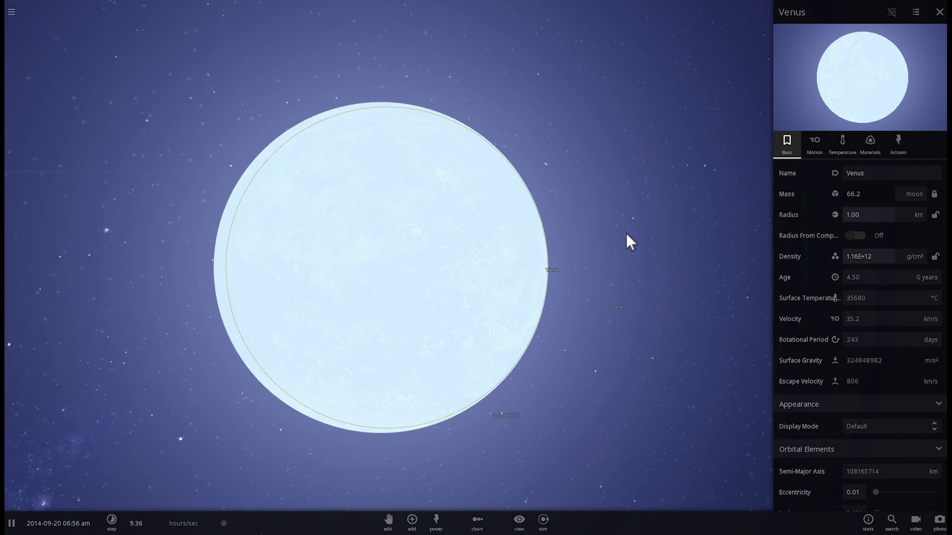
scroll(626, 233, "down", 2)
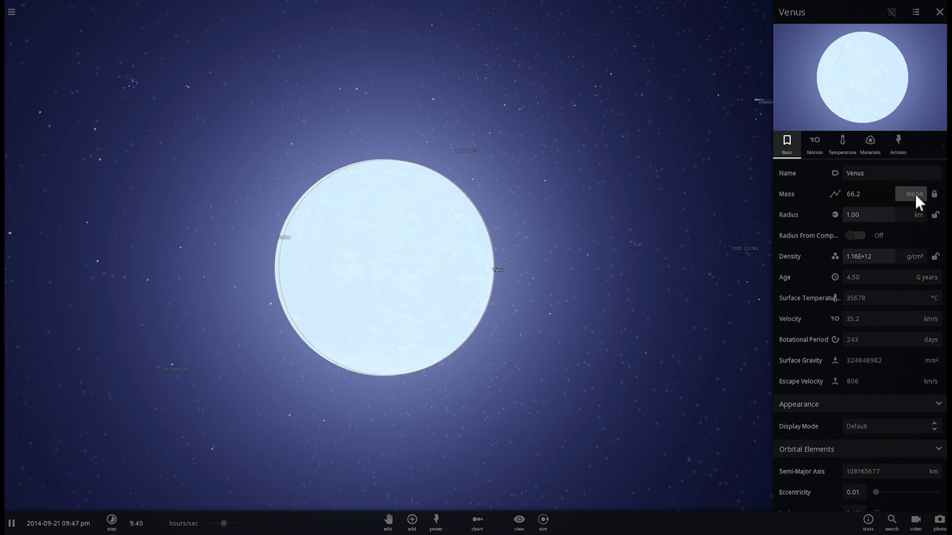
Display Venus's mass in solar masses instead of moon masses.
left_click(861, 197)
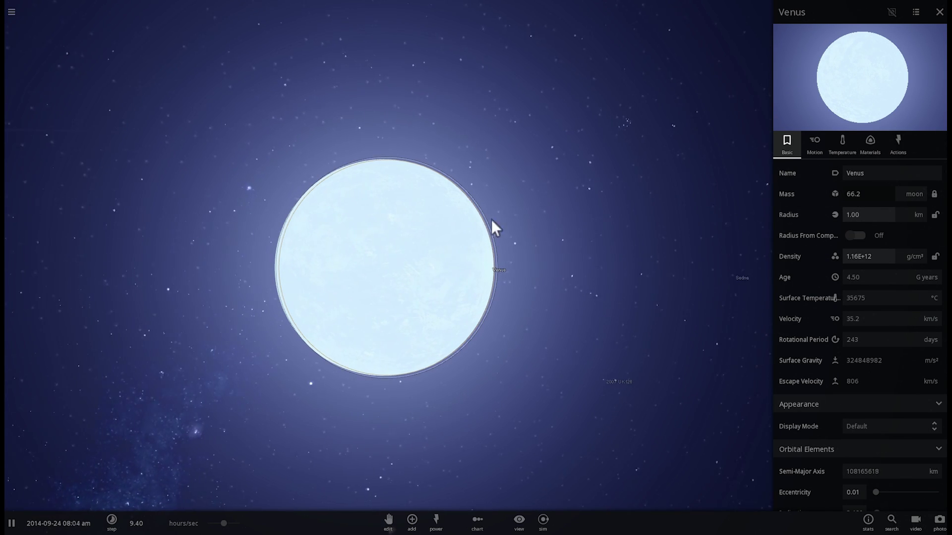
left_click(917, 192)
left_click(921, 142)
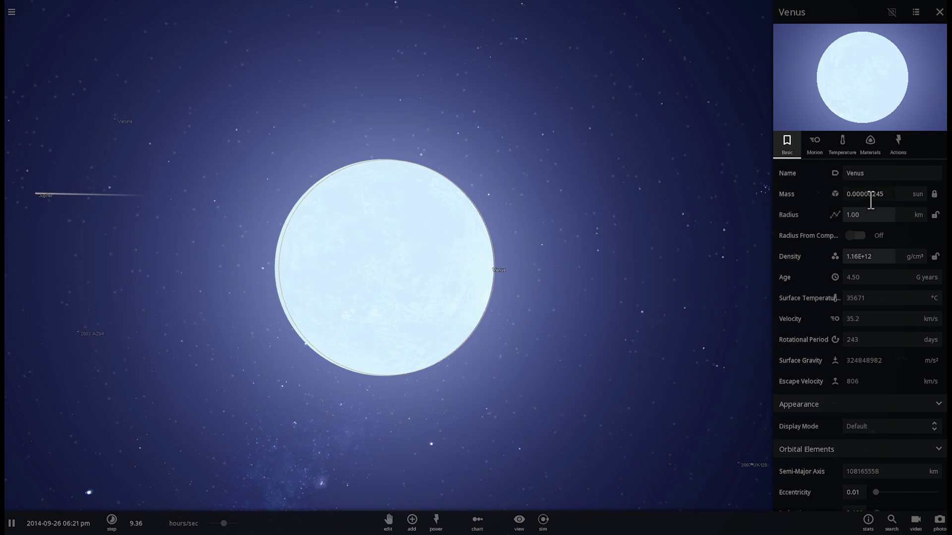
Slow the simulation to minutes per second and add an Earth in binary orbit with Venus at about 15,900 km.
scroll(519, 233, "down", 3)
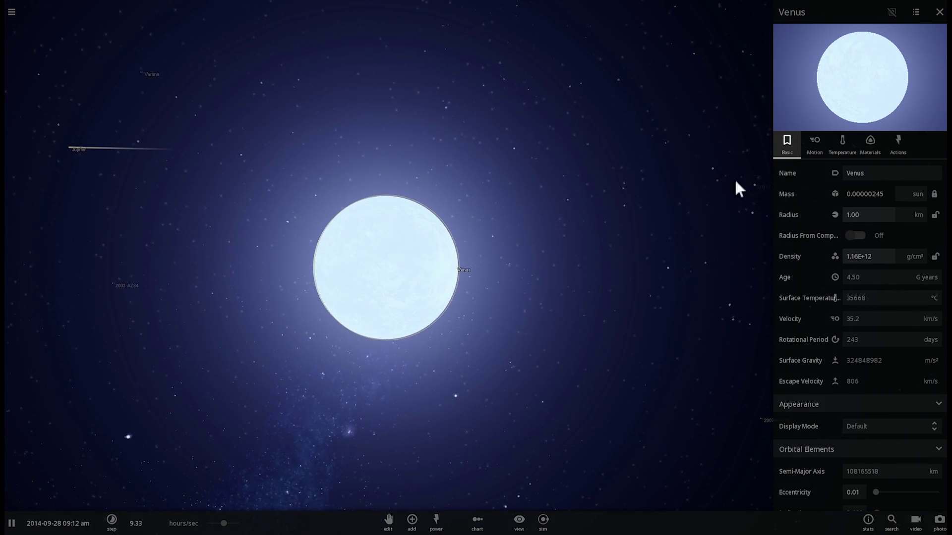
scroll(589, 257, "down", 3)
right_click_drag(557, 262, 479, 255)
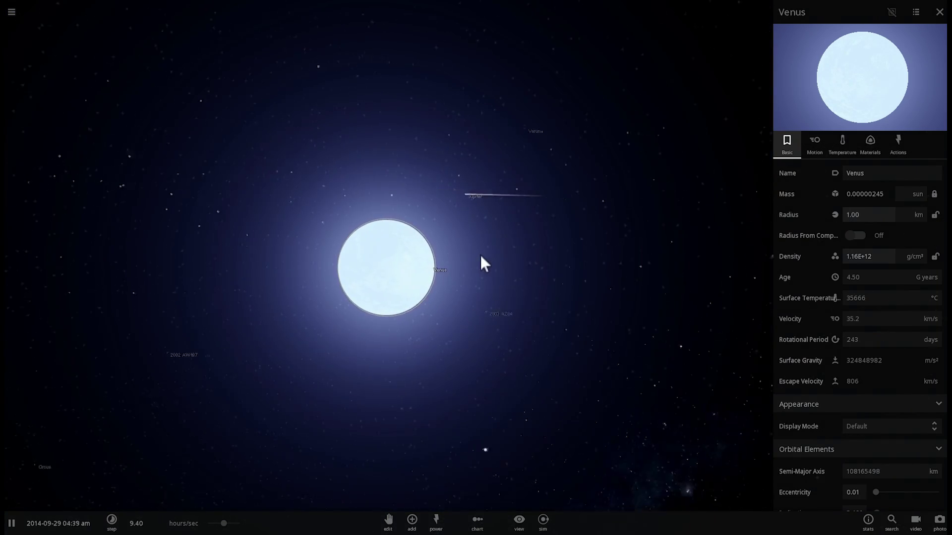
scroll(397, 245, "down", 3)
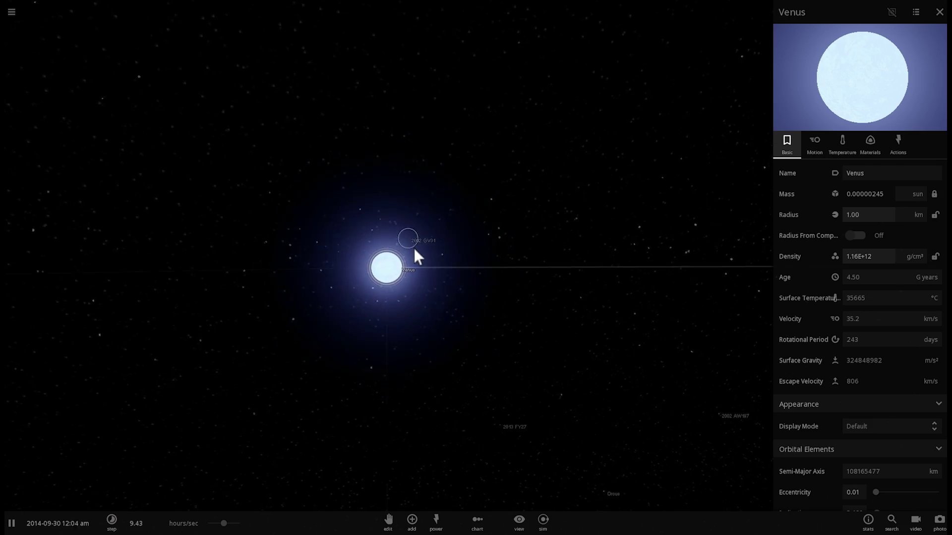
left_click_drag(415, 251, 566, 352)
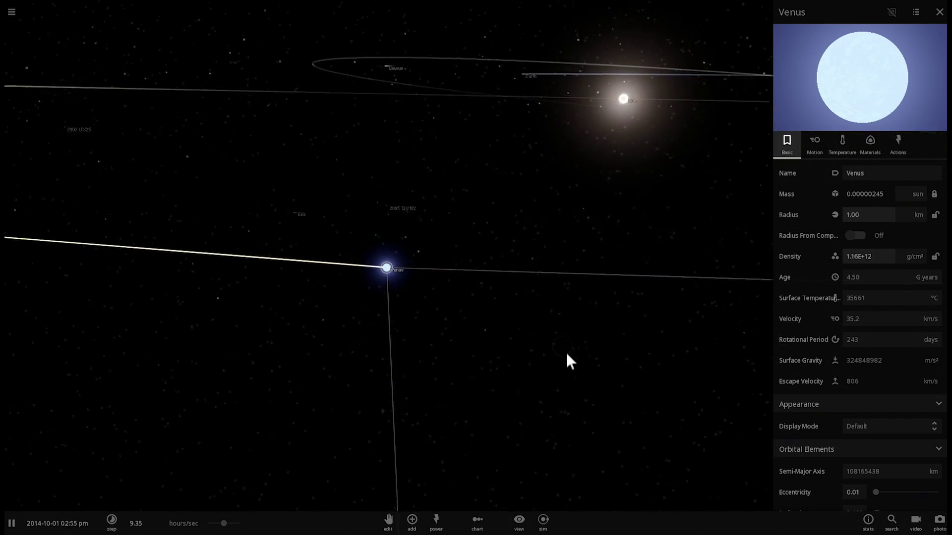
left_click(411, 521)
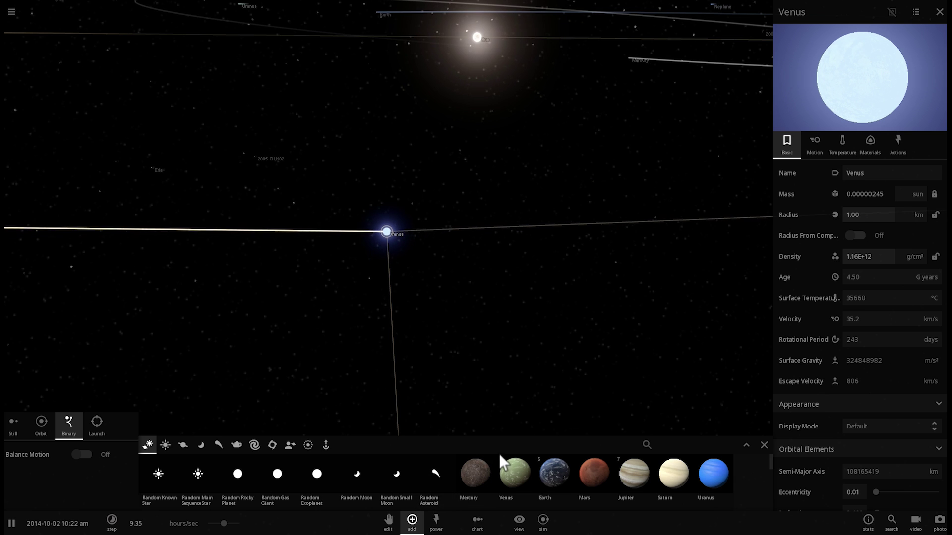
left_click(553, 473)
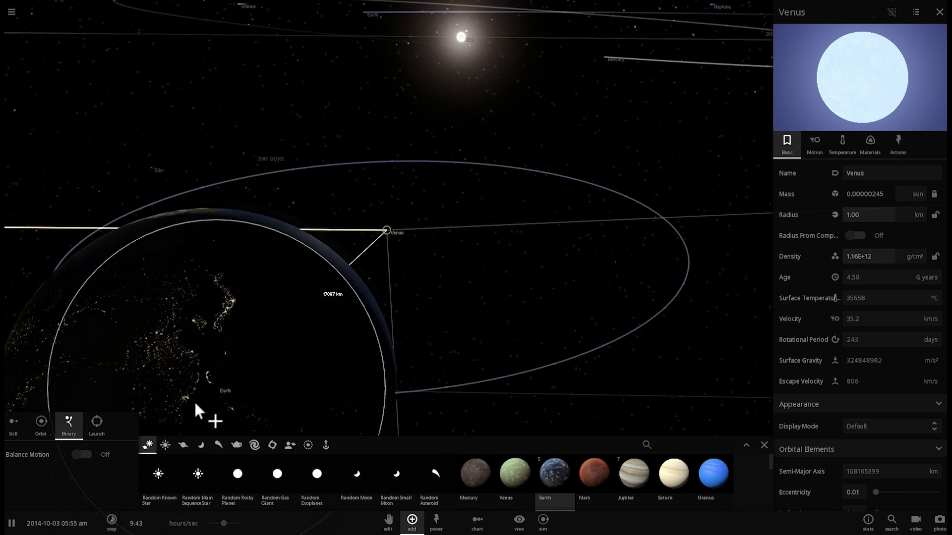
left_click_drag(224, 523, 210, 525)
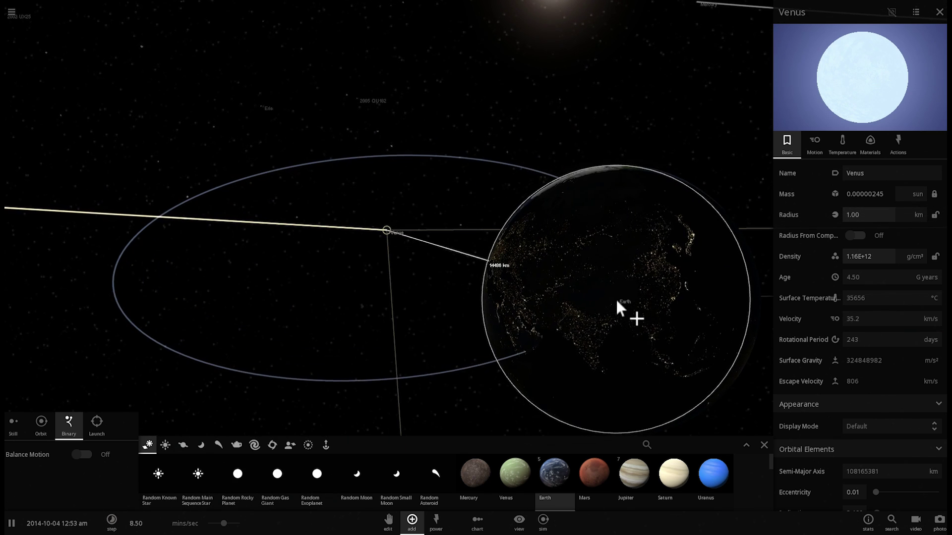
left_click(658, 269)
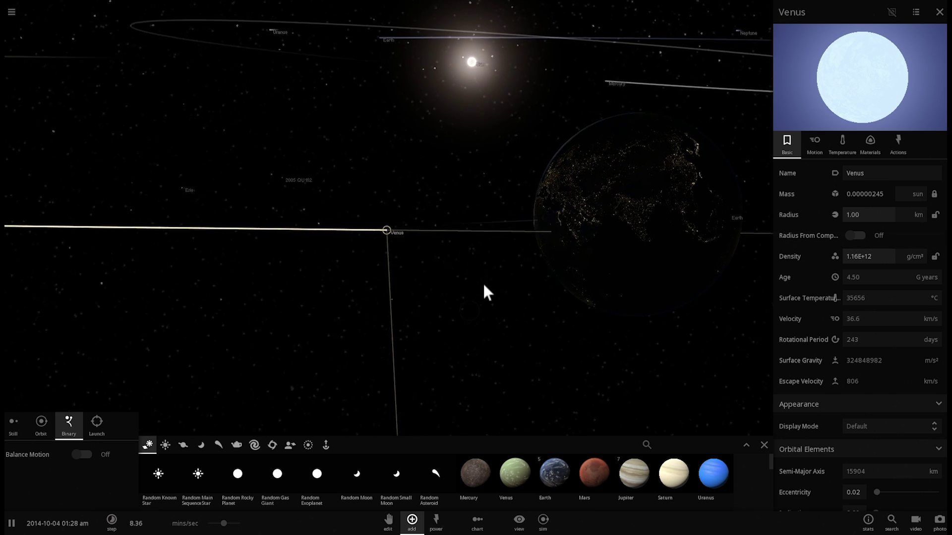
Delete the Sun from the simulation, focus on Venus and close the object library.
left_click(410, 121)
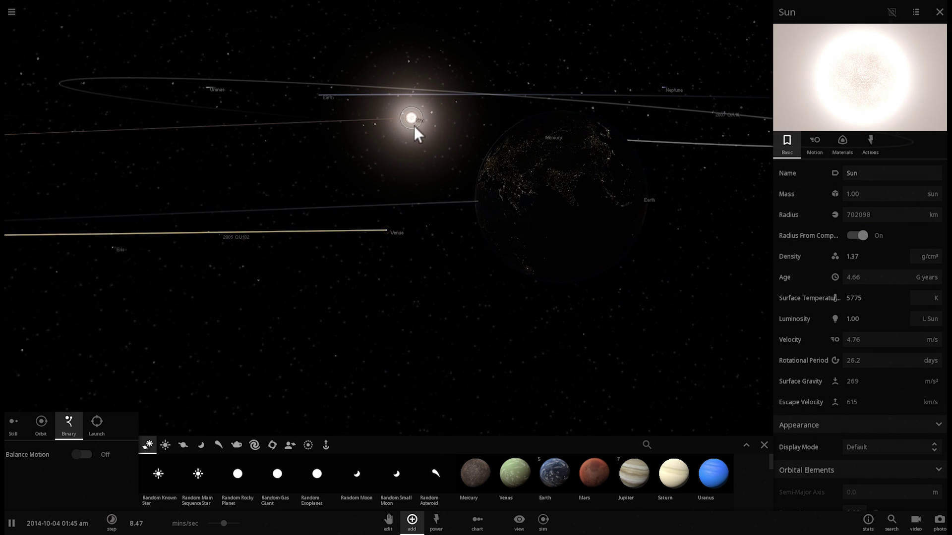
key("Delete")
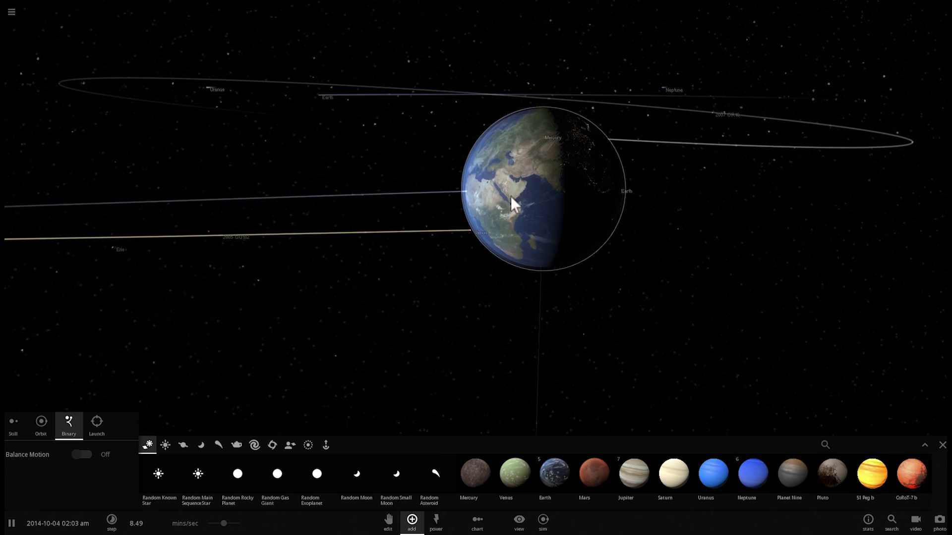
left_click(469, 229)
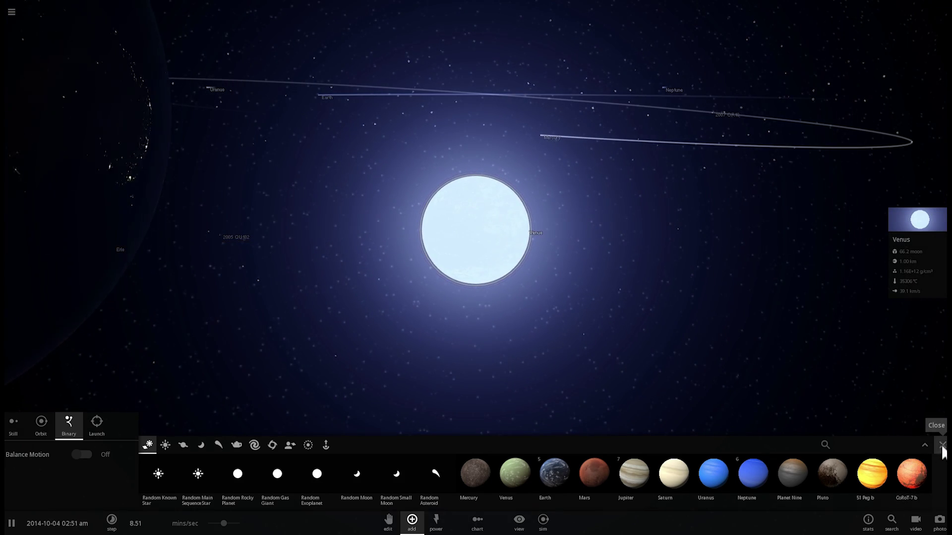
left_click(941, 445)
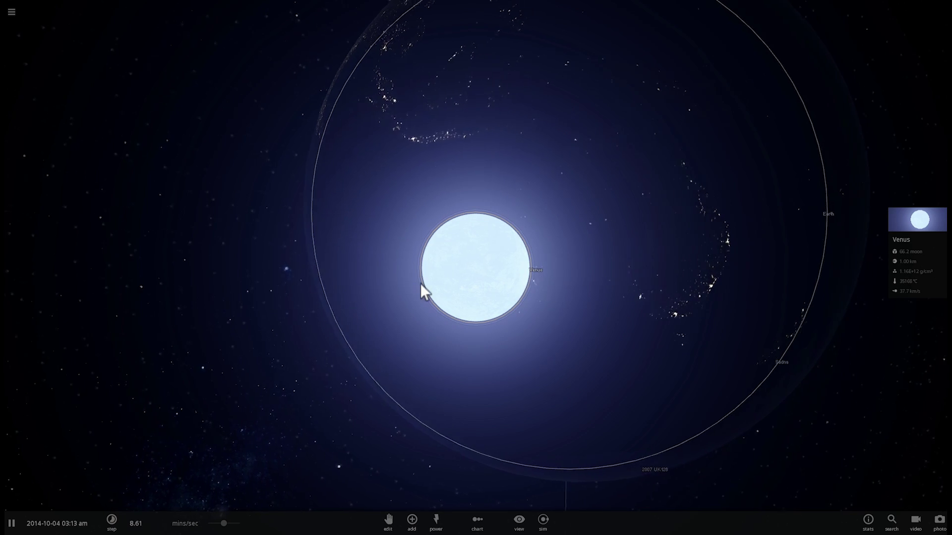
Check Venus's properties and examine the climate data of the Earth orbiting with it from several angles.
left_click(919, 222)
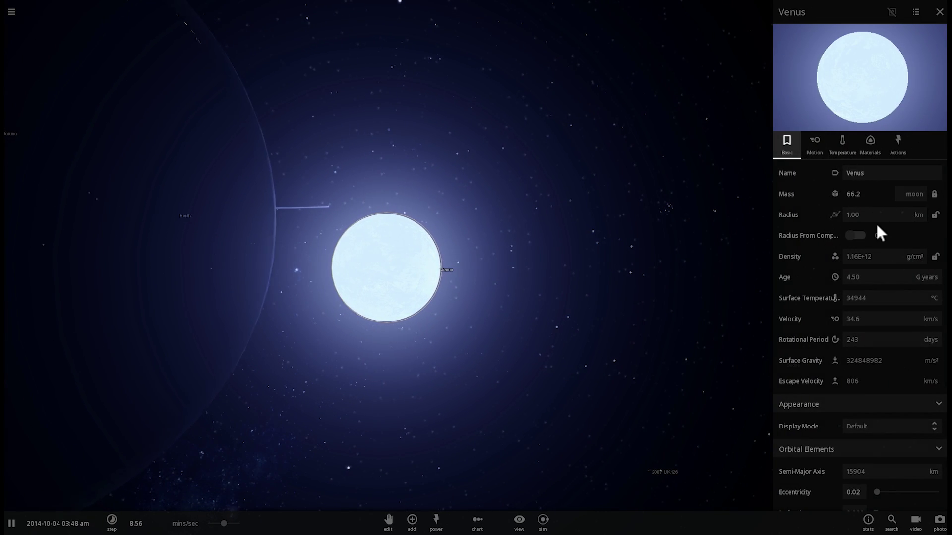
scroll(537, 289, "down", 5)
right_click_drag(517, 291, 340, 286)
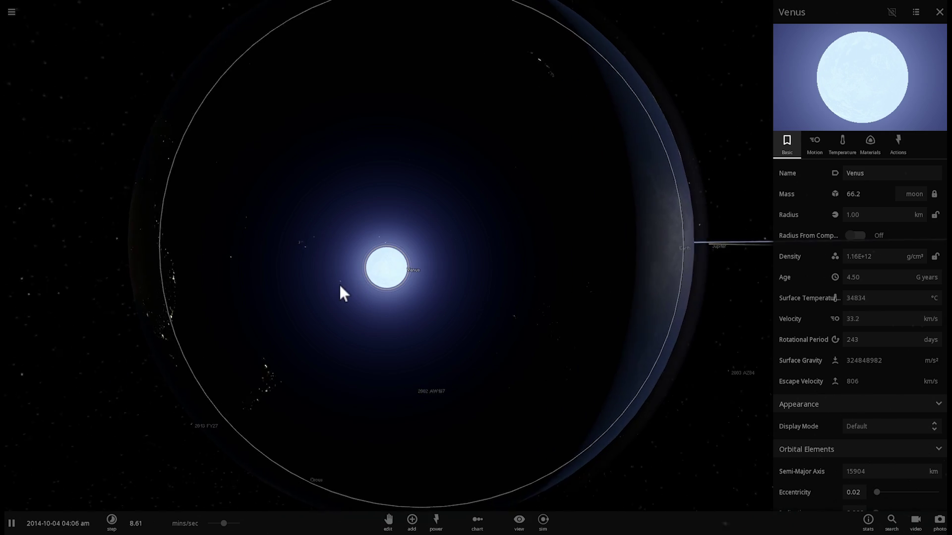
left_click(461, 186)
left_click(842, 144)
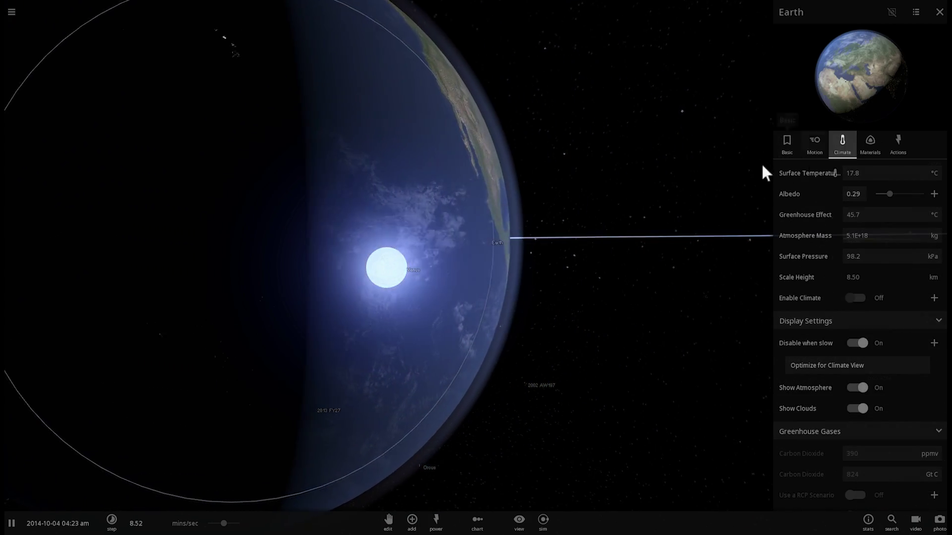
right_click_drag(660, 181, 402, 202)
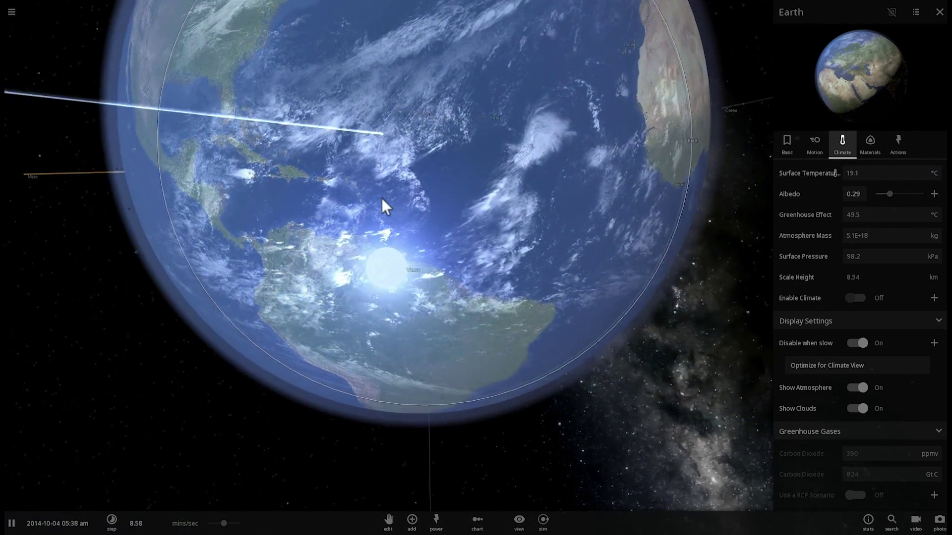
left_click_drag(382, 198, 353, 165)
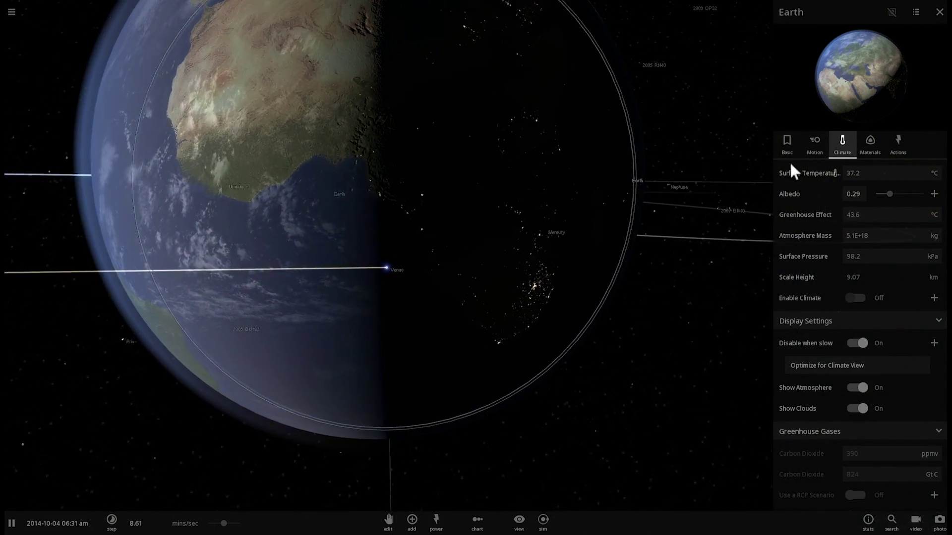
Compare Venus's temperature data with the nearby Earth's climate data.
left_click(399, 271)
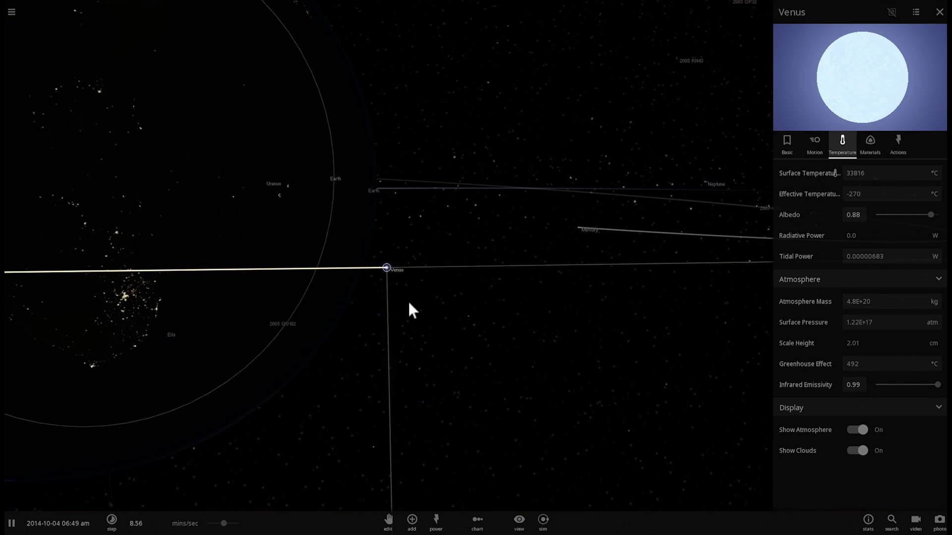
left_click(322, 184)
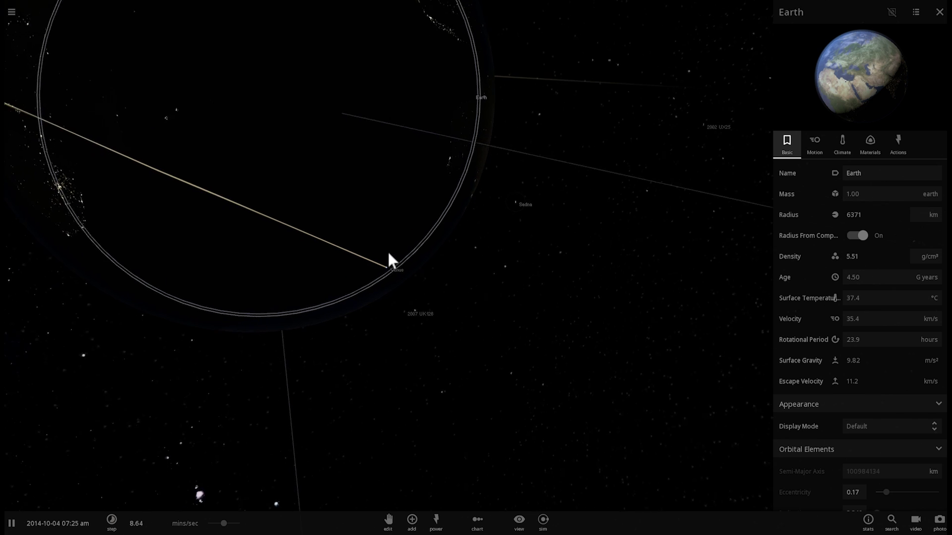
left_click(841, 145)
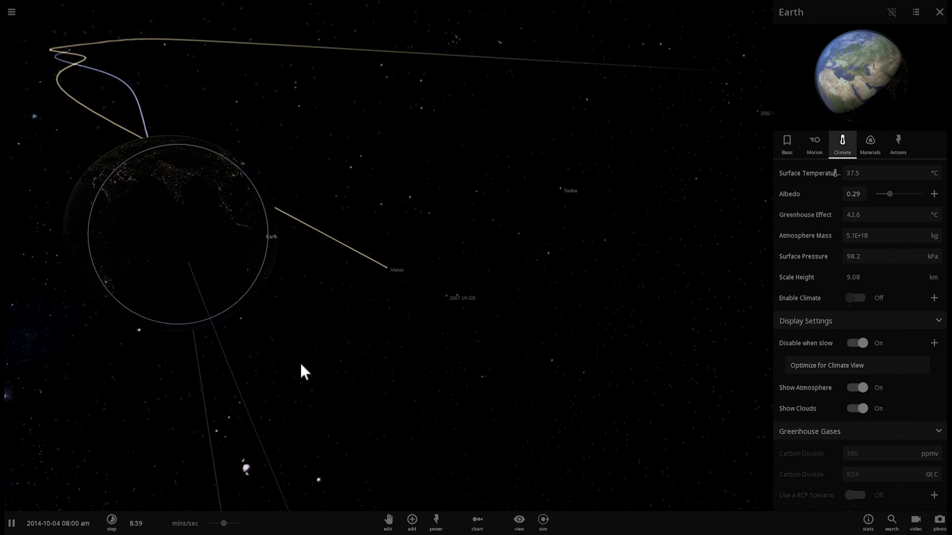
Set the semi-major axis of Venus's orbit to 25000 km.
left_click(387, 268)
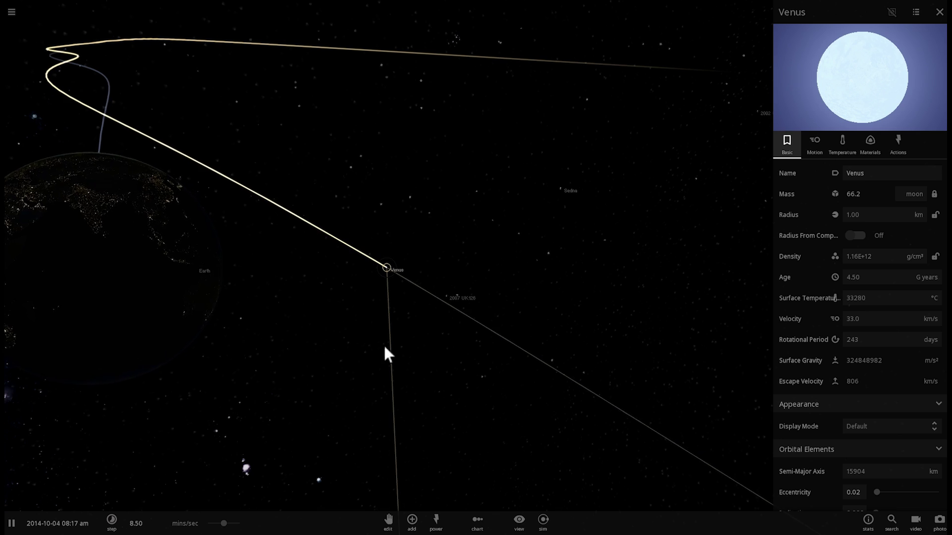
left_click_drag(400, 323, 464, 320)
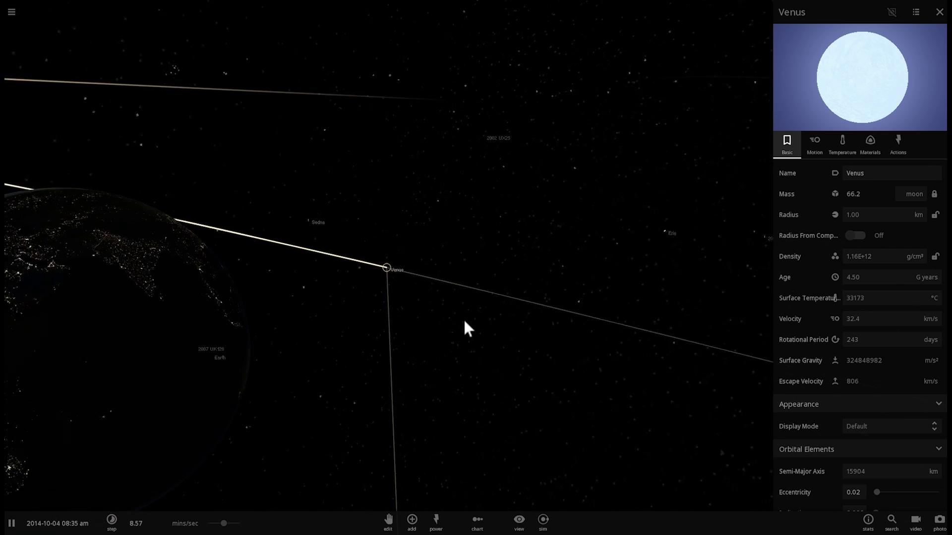
scroll(859, 334, "down", 1)
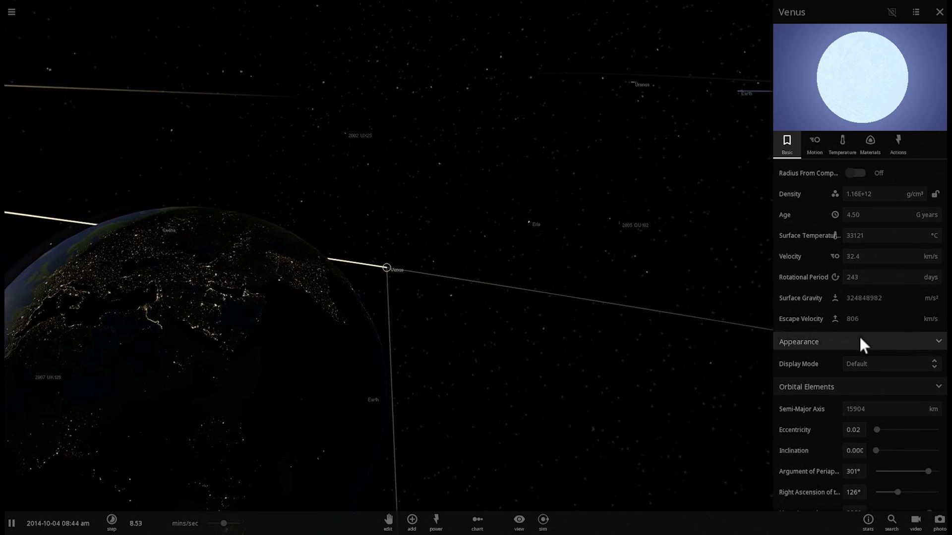
left_click(873, 407)
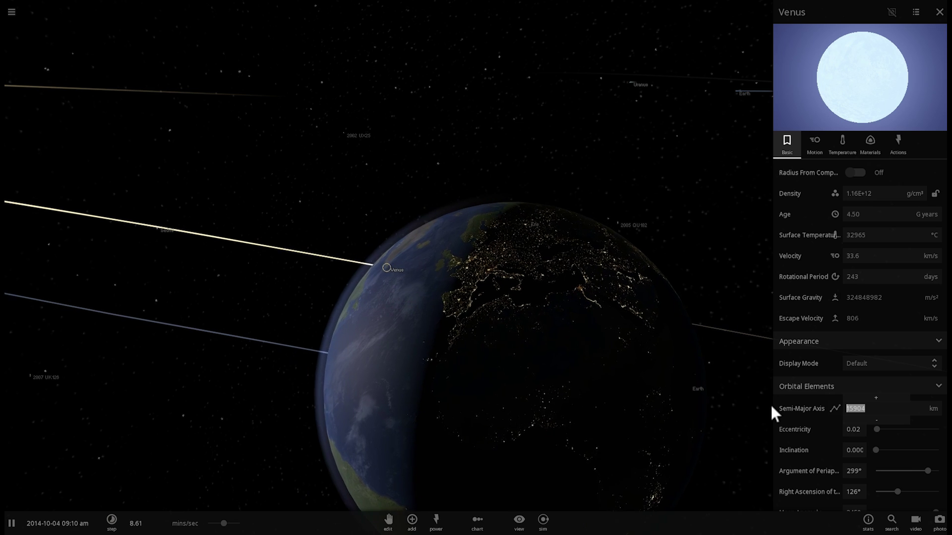
type("25000")
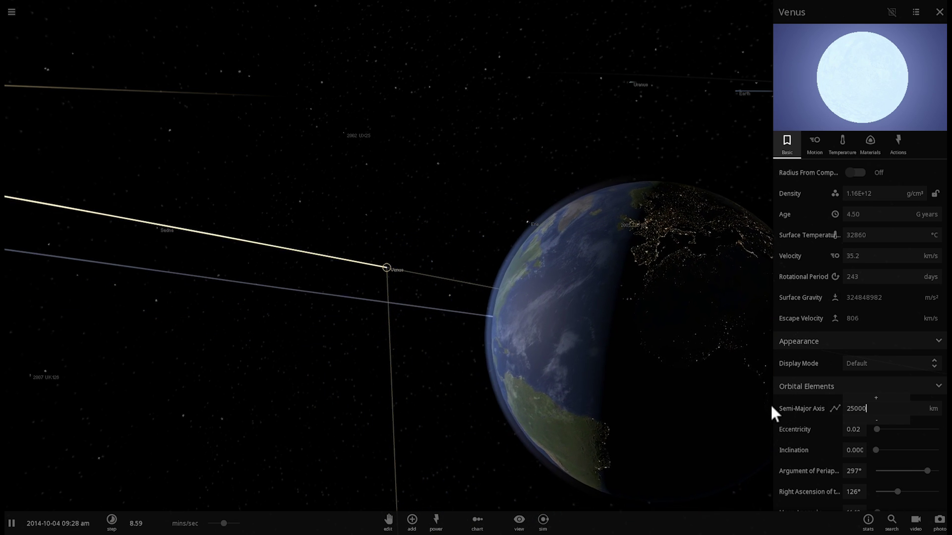
key("Return")
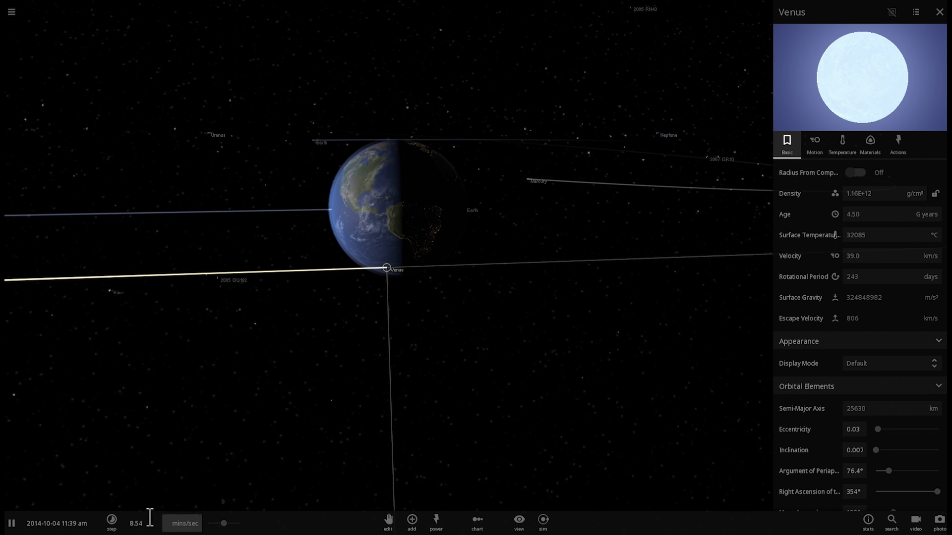
Raise the simulation speed to about 1.04 hours/sec and open the climate data of the nearby Earth.
left_click_drag(226, 525, 235, 526)
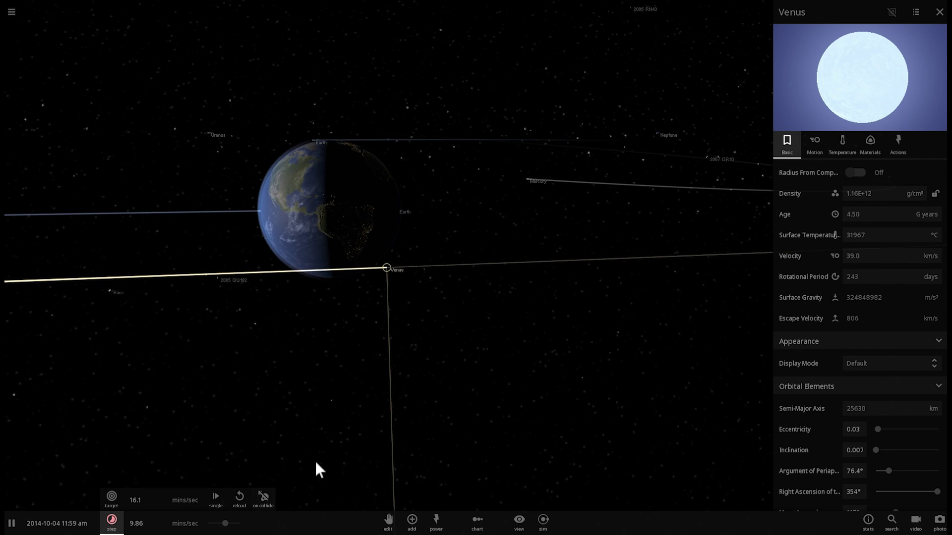
left_click(290, 206)
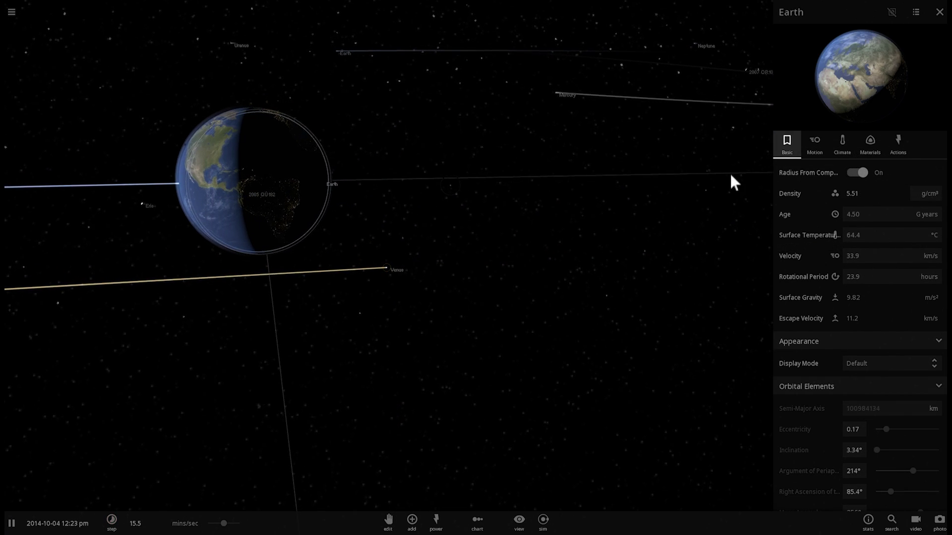
left_click(842, 141)
left_click_drag(222, 522, 237, 518)
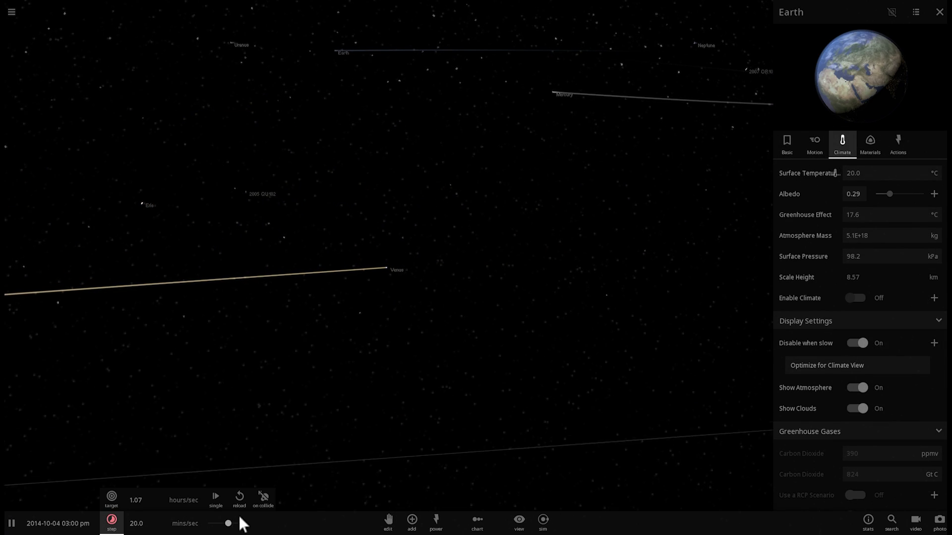
left_click_drag(372, 386, 397, 380)
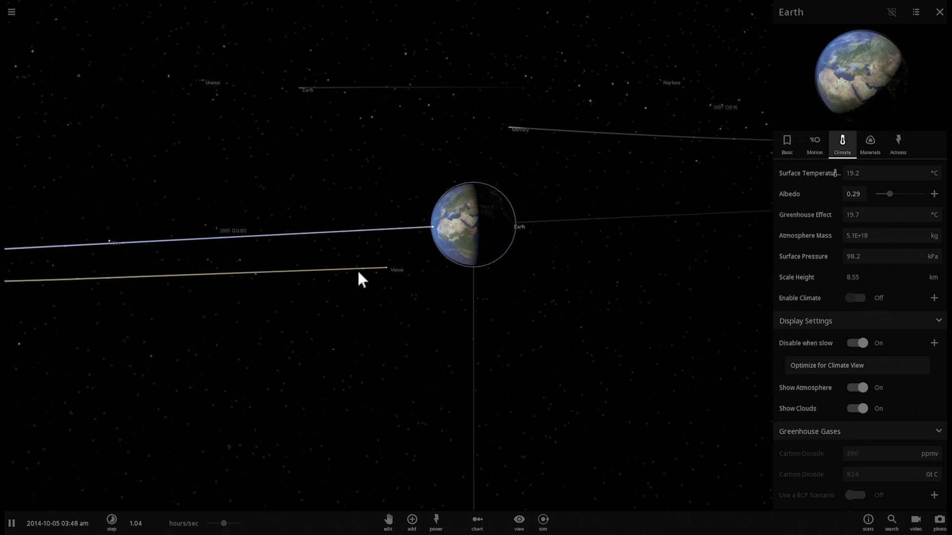
Examine Venus up close beside the Earth, and center the view on the Earth to check its climate data.
left_click(387, 268)
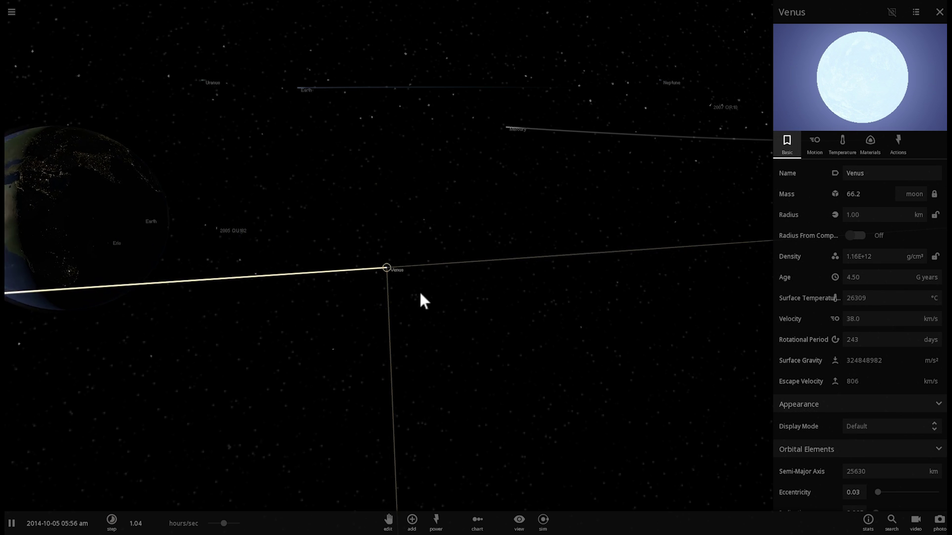
double_click(388, 276)
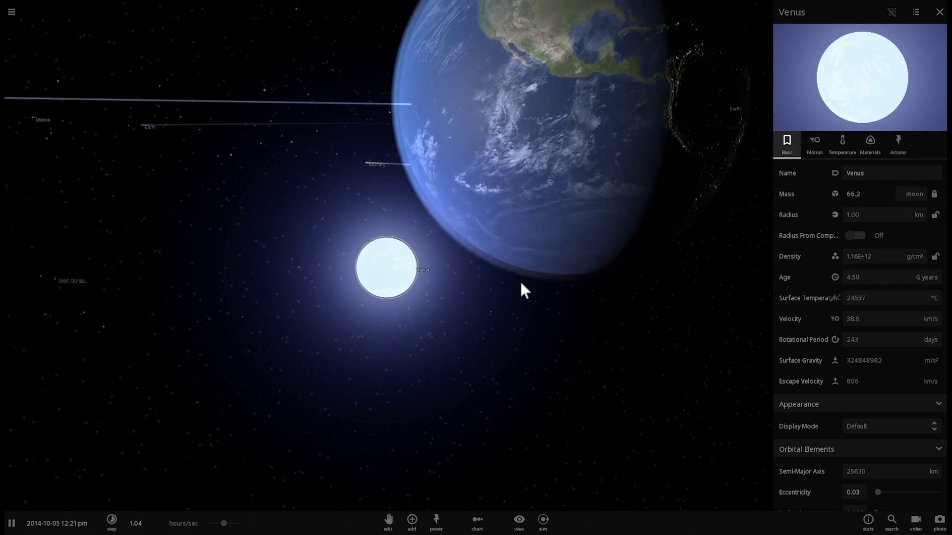
double_click(421, 180)
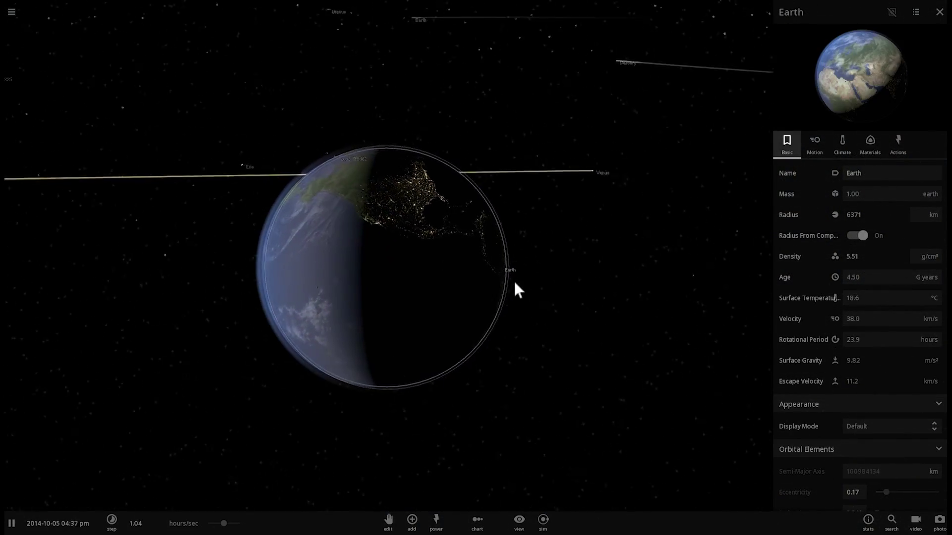
left_click(843, 145)
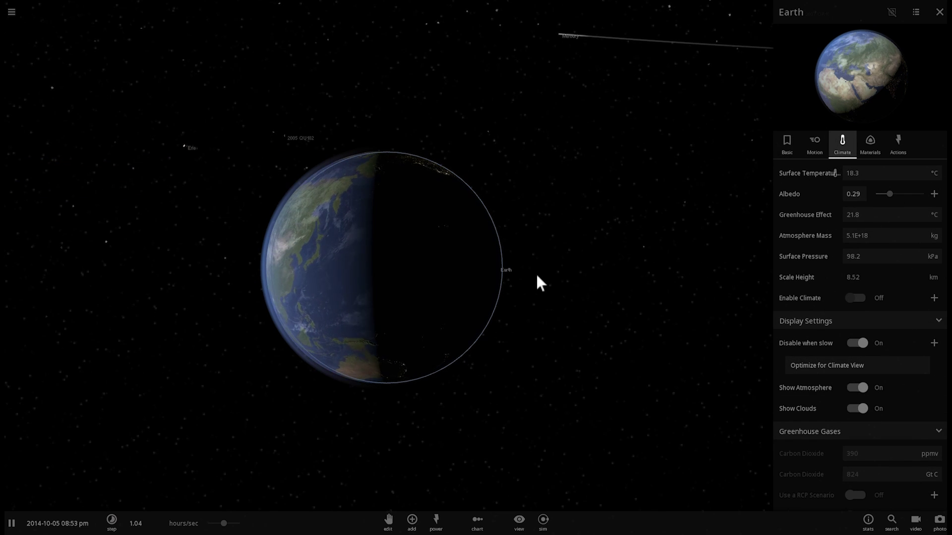
left_click_drag(518, 285, 419, 282)
scroll(564, 269, "down", 3)
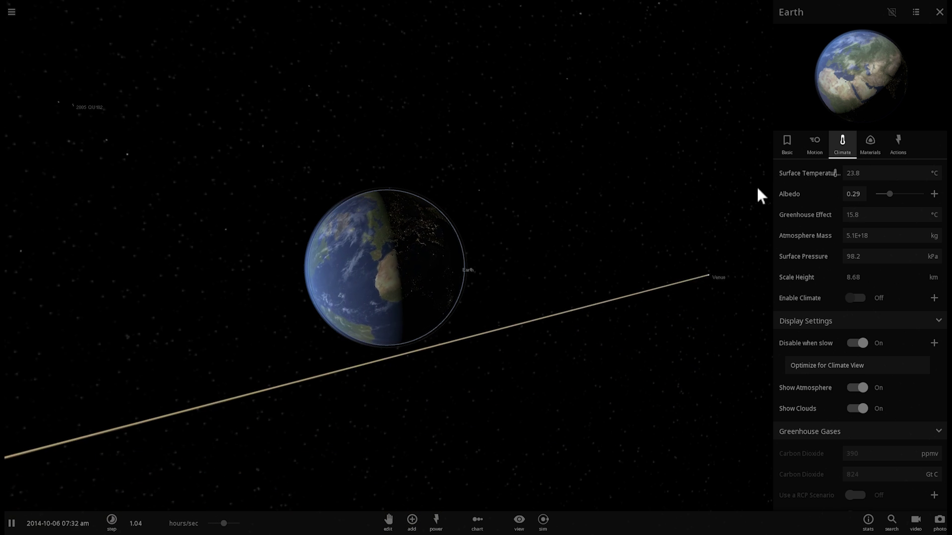
Graph the Earth's surface temperature and raise the simulation speed to about 1.46 hours/sec.
left_click(835, 173)
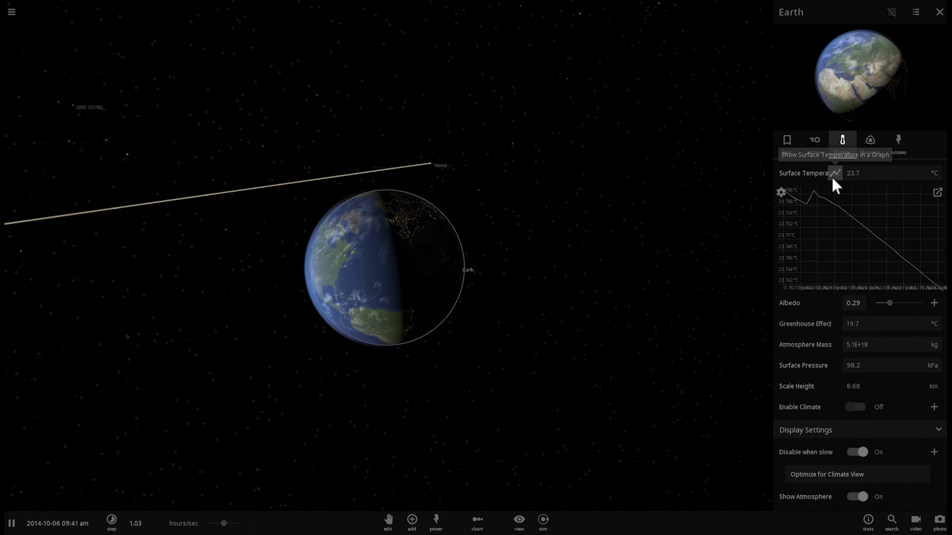
mouse_move(238, 524)
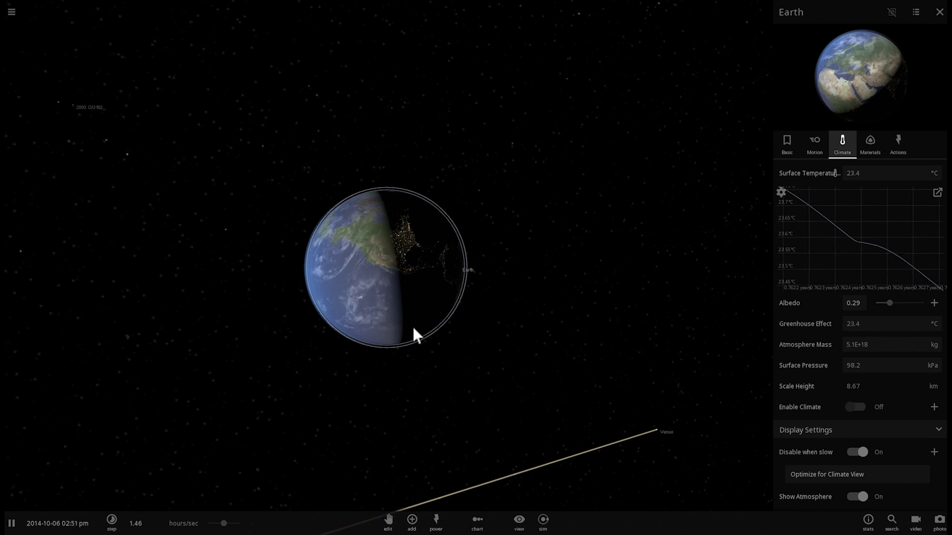
scroll(413, 329, "up", 5)
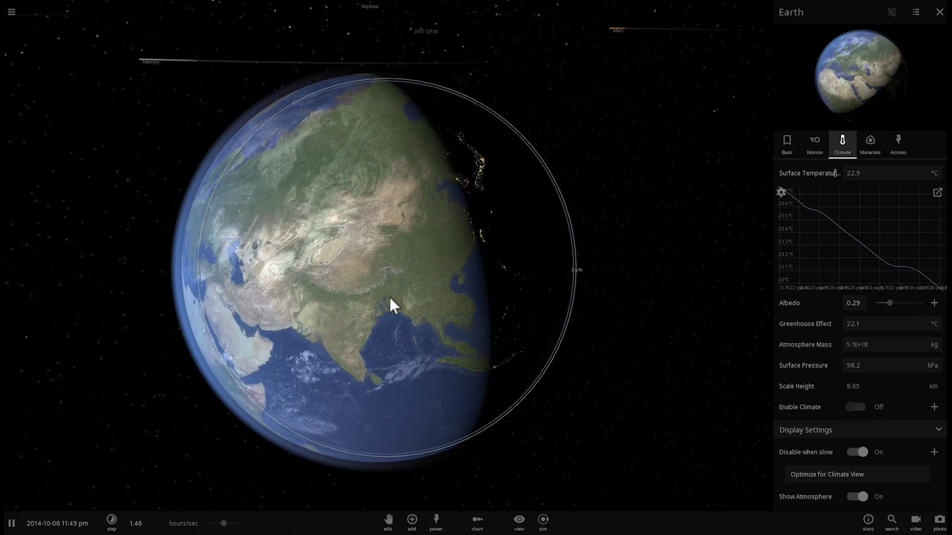
scroll(413, 283, "down", 3)
Pause the simulation to catch Venus as it passes the Earth, focus on it and resume running.
key("space")
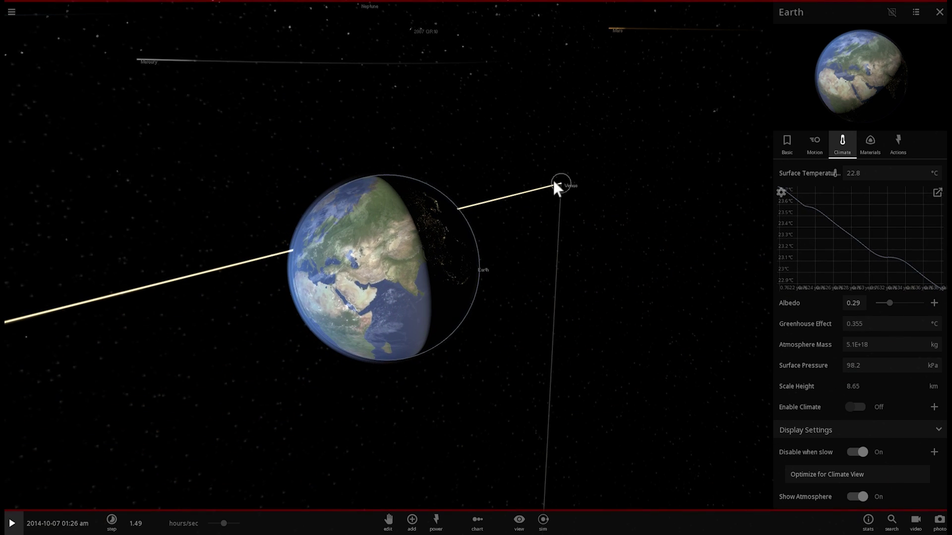
key("space")
key("space")
double_click(257, 189)
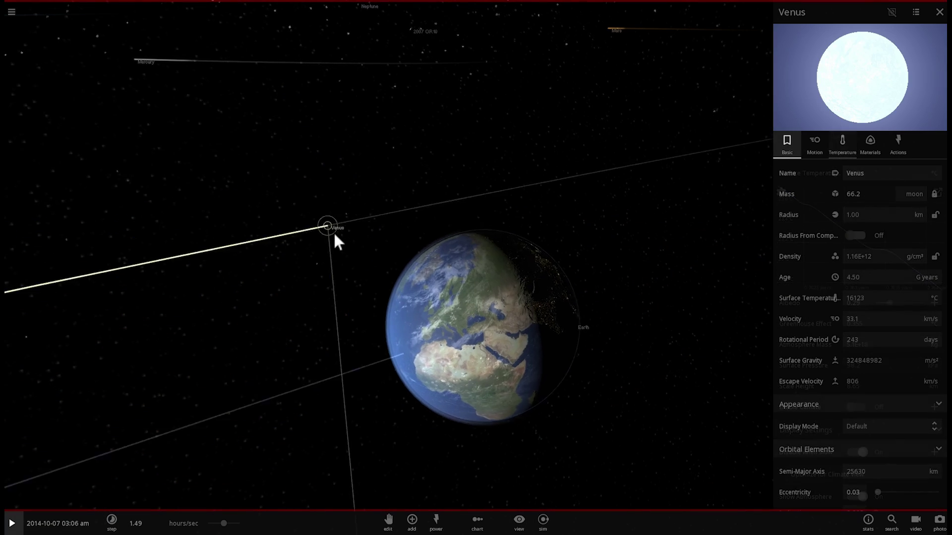
key("space")
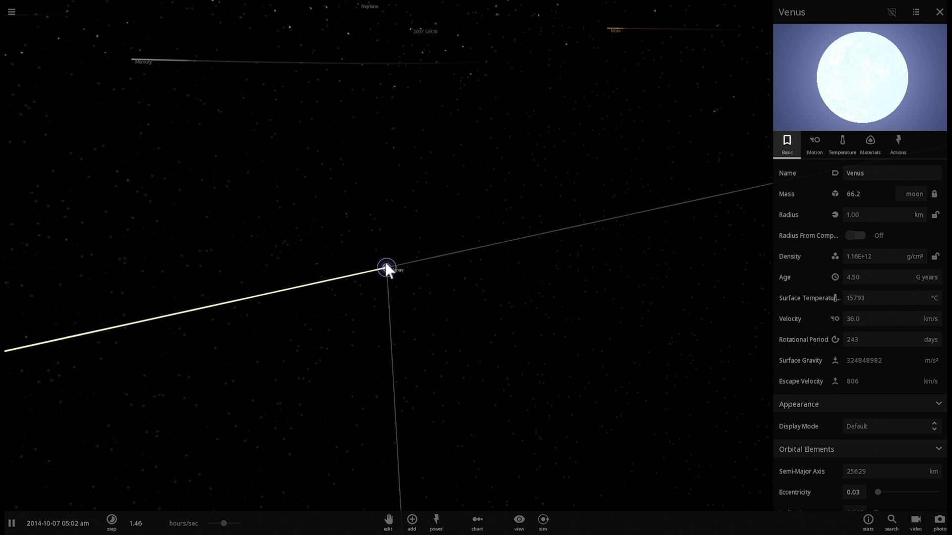
Examine the glowing surface of Venus and the nearby Earth from several angles and distances.
scroll(385, 263, "up", 4)
right_click_drag(385, 264, 299, 260)
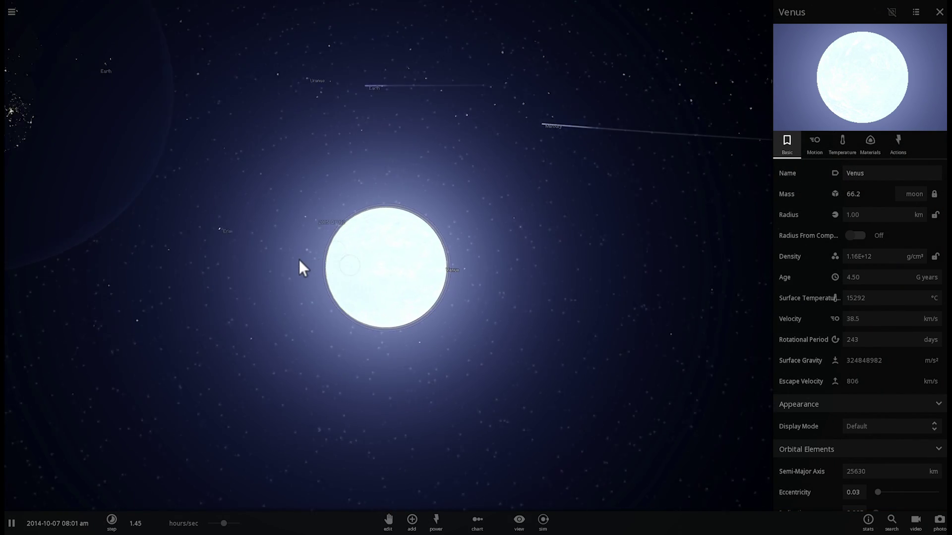
left_click_drag(333, 254, 345, 254)
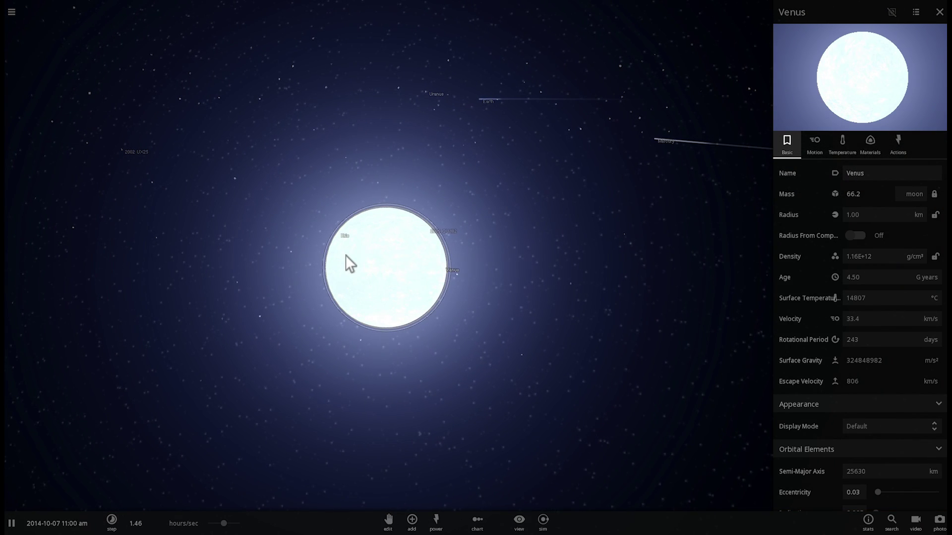
left_click_drag(422, 237, 320, 243)
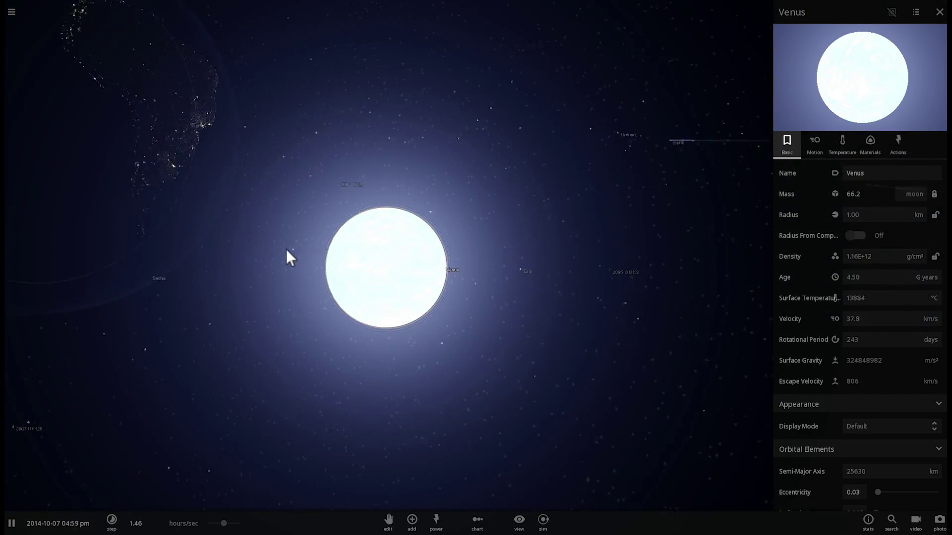
scroll(286, 249, "down", 5)
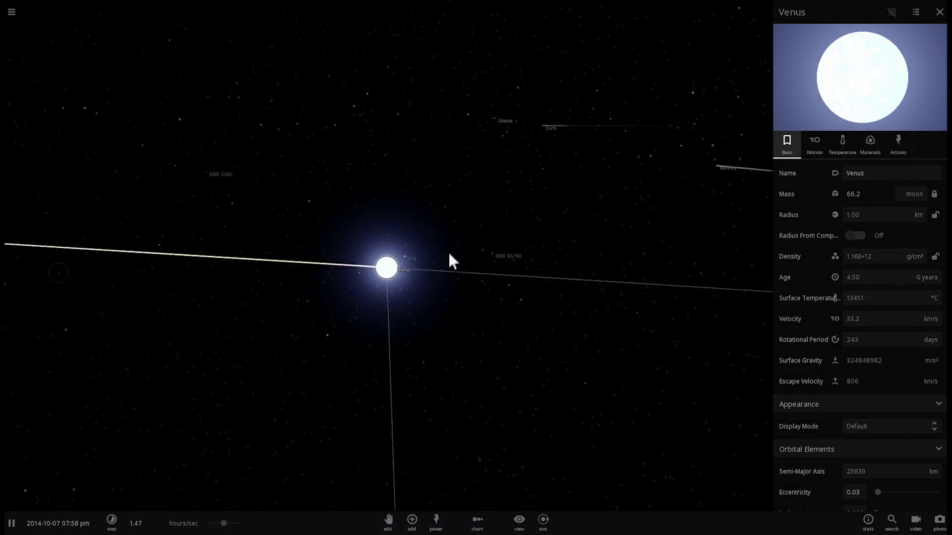
left_click_drag(581, 230, 497, 245)
Slow the simulation to about 1.59 mins/sec while paused, bring the view to ground level facing the night sky, and resume.
key("space")
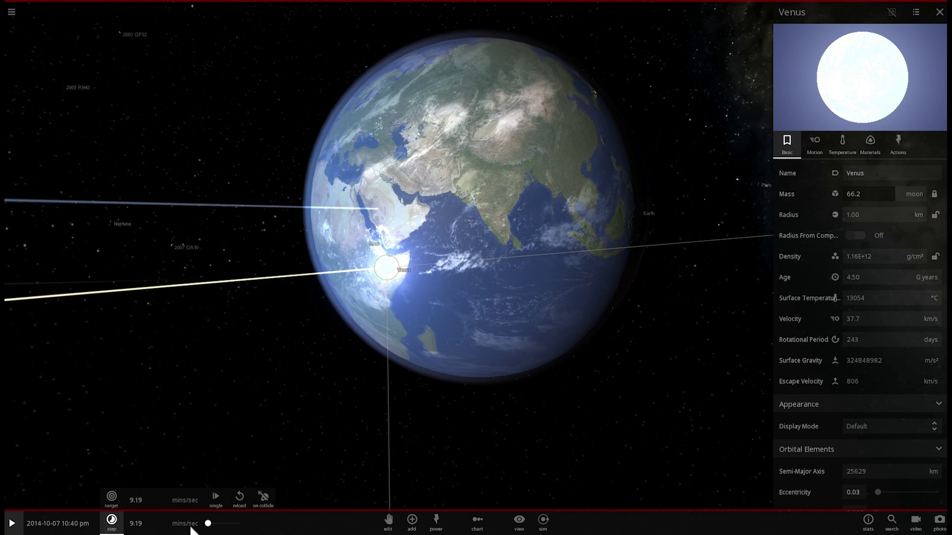
key("space")
mouse_move(486, 225)
right_mouse_down()
mouse_move(490, 209)
mouse_move(505, 224)
right_mouse_up()
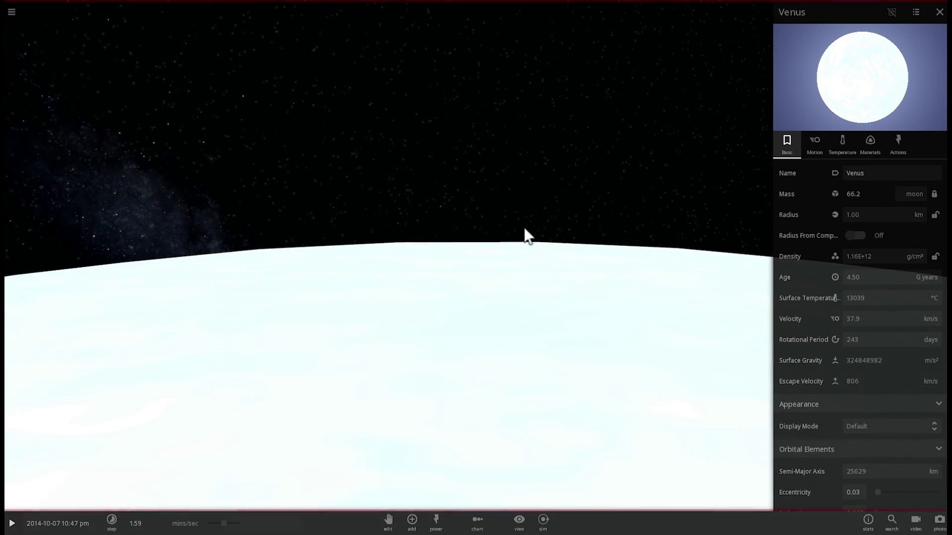
mouse_move(493, 150)
left_mouse_down()
mouse_move(510, 301)
mouse_move(498, 263)
mouse_move(500, 153)
left_mouse_up()
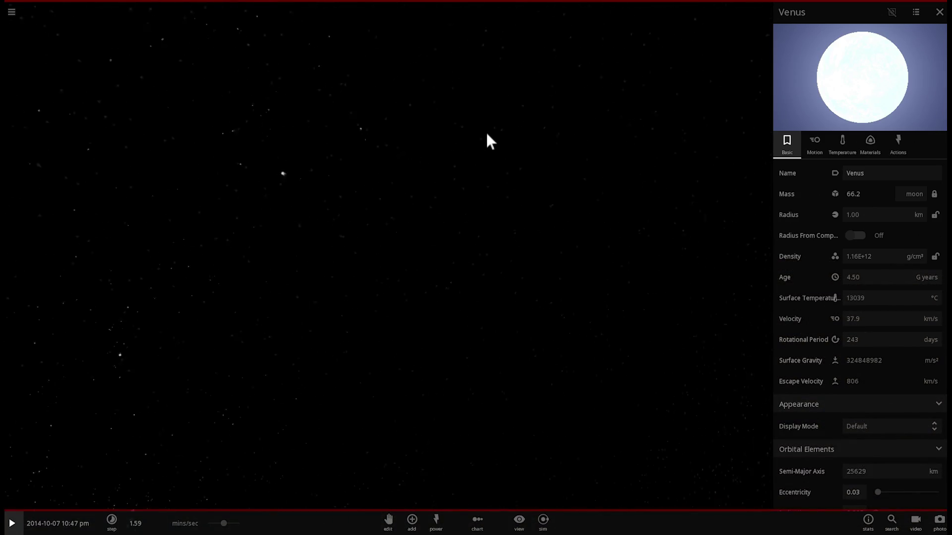
key("space")
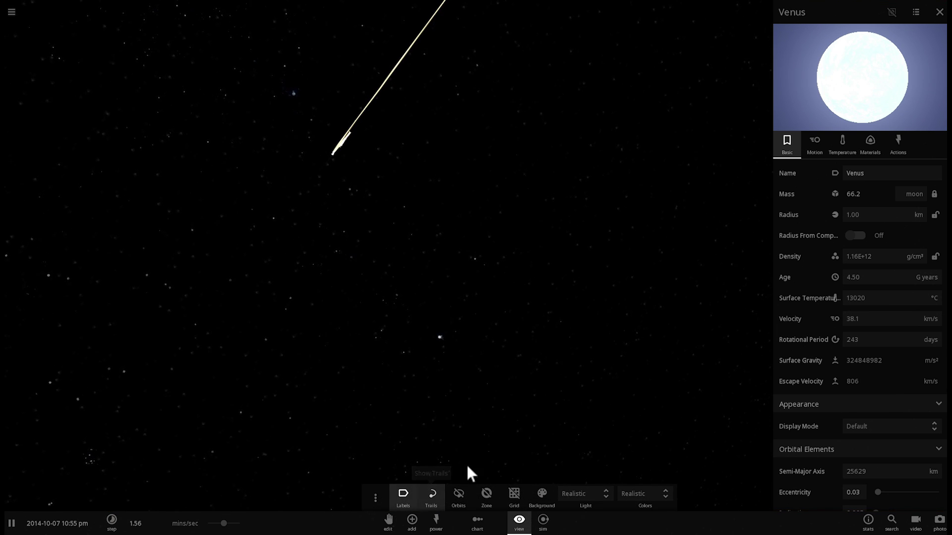
Hide the object trails and labels and deselect Venus for an unobstructed view of the sky.
left_click(429, 495)
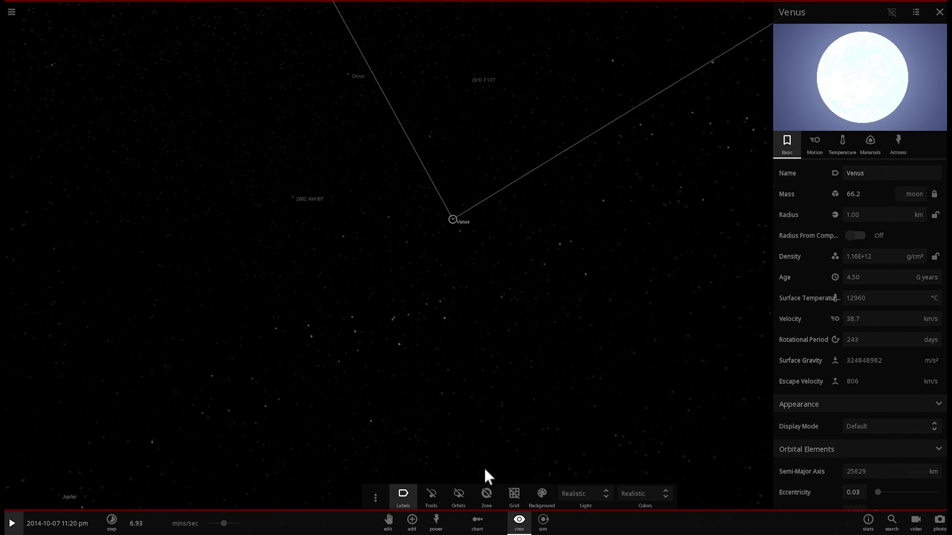
key("space")
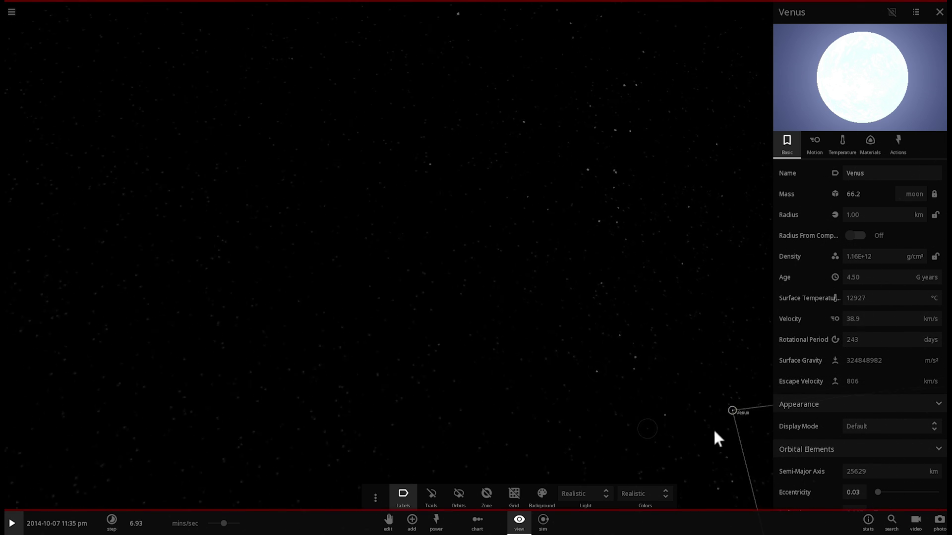
left_click(407, 500)
key("space")
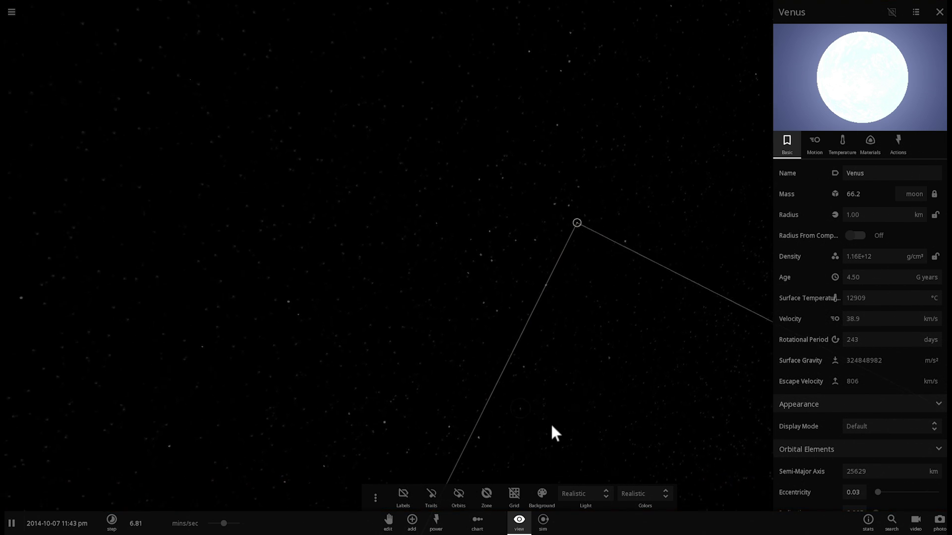
left_click(641, 332)
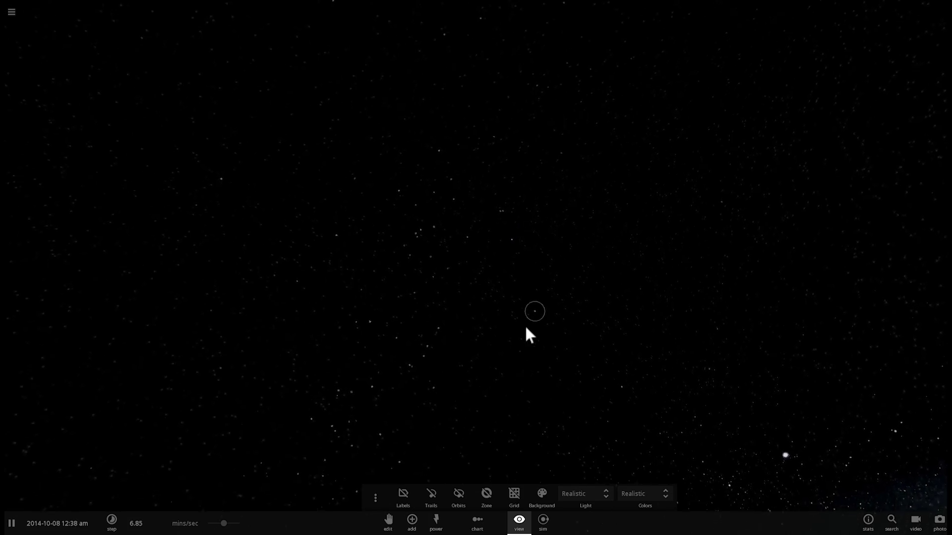
Watch Venus in the sky and examine the Earth's surface from several sides and farther away.
left_click_drag(491, 320, 509, 251)
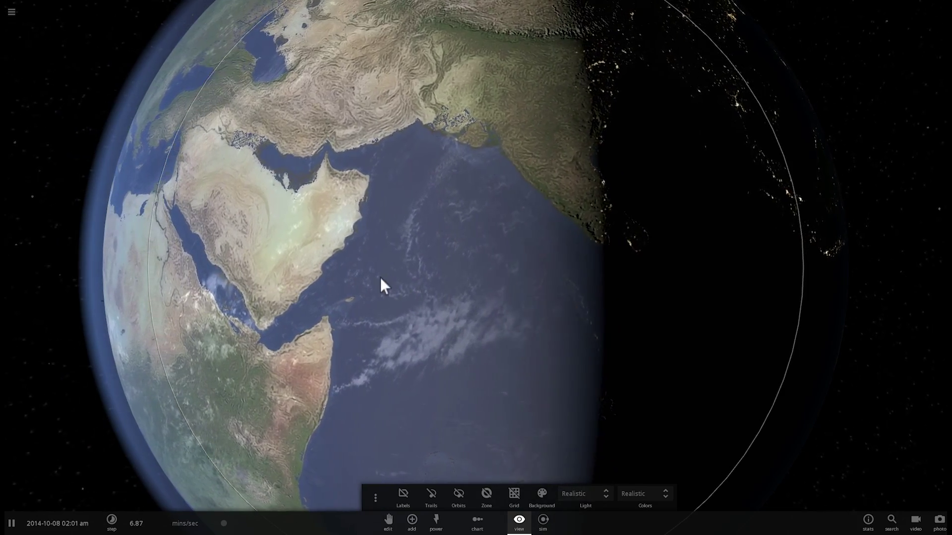
left_click_drag(358, 290, 550, 273)
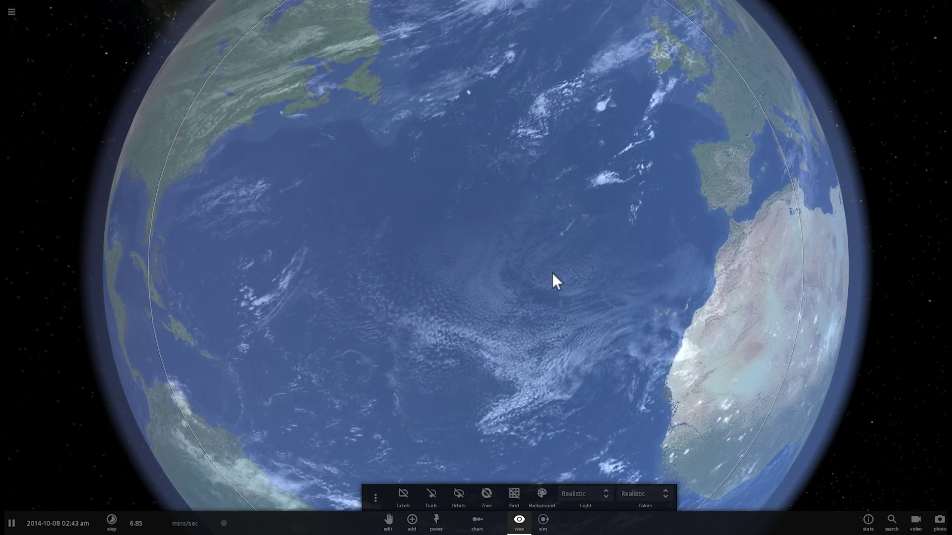
scroll(552, 274, "down", 5)
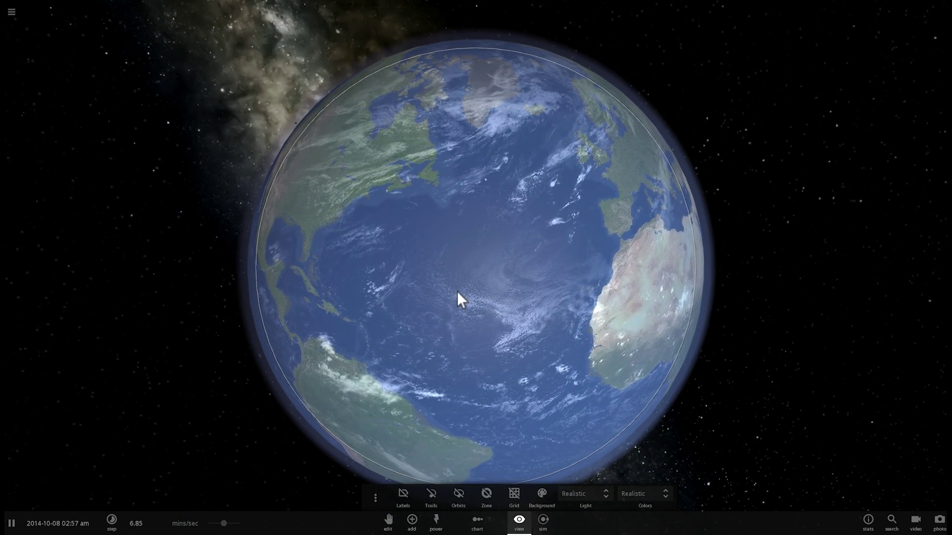
left_click_drag(456, 291, 450, 276)
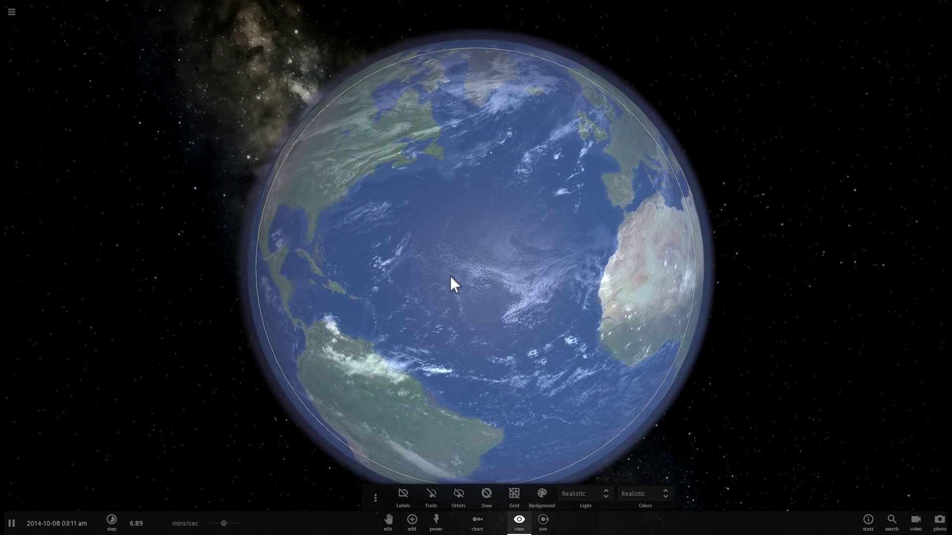
left_click_drag(453, 273, 365, 259)
mouse_move(464, 267)
left_mouse_down()
mouse_move(489, 274)
mouse_move(498, 297)
left_mouse_up()
scroll(488, 273, "down", 5)
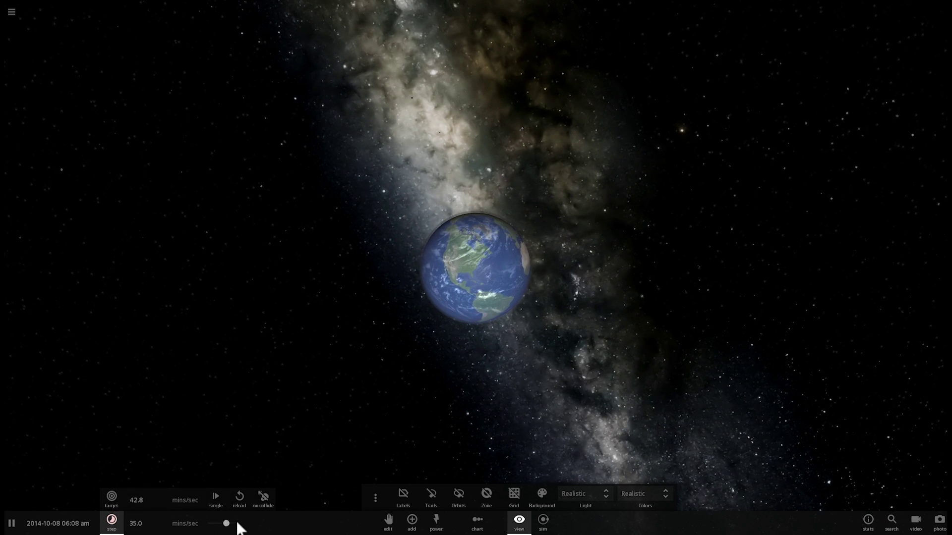
Check Venus's data summary as it orbits the Earth, close the view options and raise the speed to about 1.73 hours/sec.
mouse_move(416, 422)
left_mouse_down()
mouse_move(591, 385)
mouse_move(661, 347)
mouse_move(692, 311)
left_mouse_up()
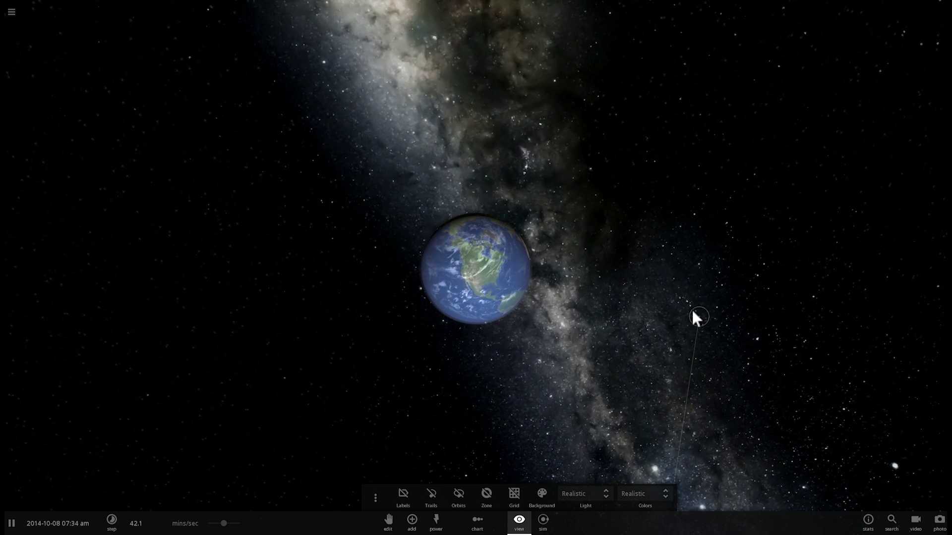
mouse_move(642, 242)
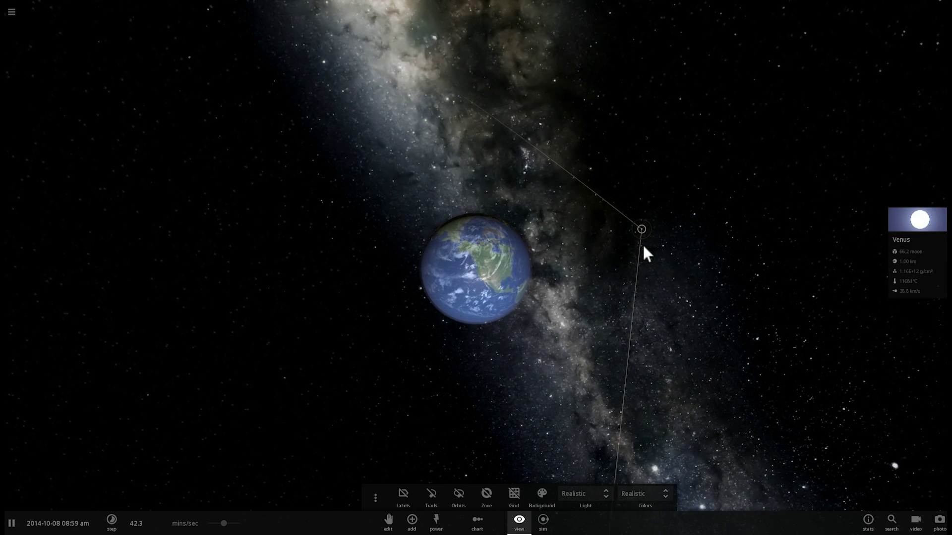
left_click(513, 523)
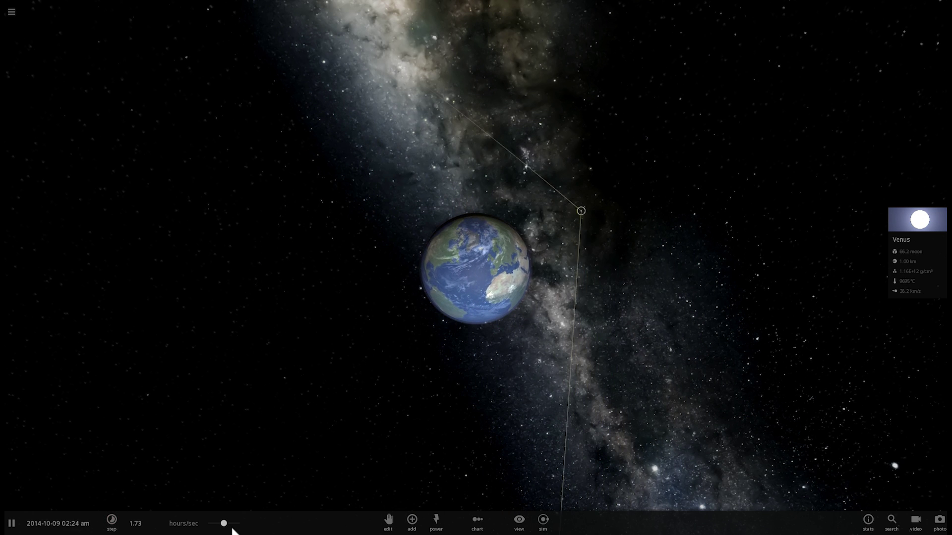
Raise the simulation speed to about 5.96 hours/sec and bring the Earth's surface into close view.
left_click_drag(224, 524, 235, 529)
right_click_drag(312, 414, 487, 297)
scroll(486, 298, "up", 5)
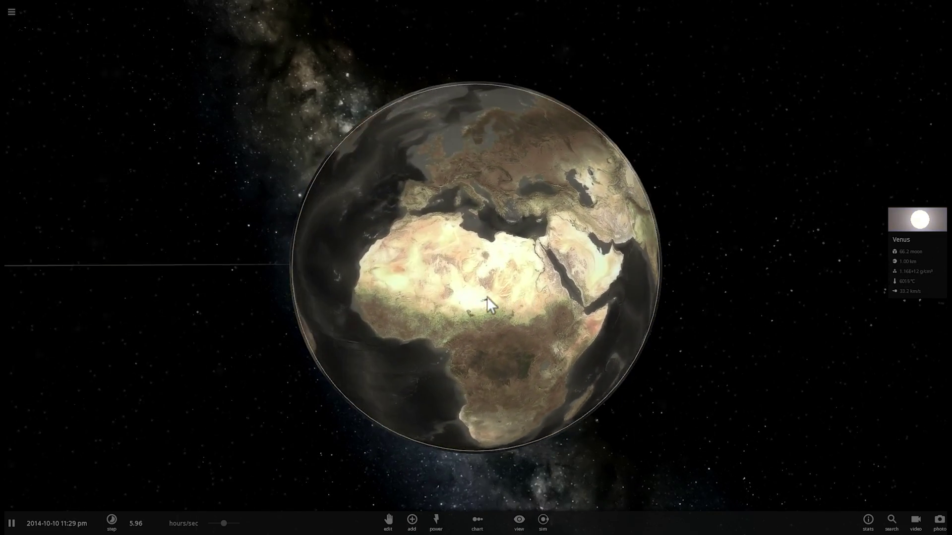
Increase the simulation speed in stages to about 13 hours/sec while watching the heated Earth from farther away.
mouse_move(229, 529)
left_click_drag(227, 524, 233, 522)
scroll(274, 452, "down", 5)
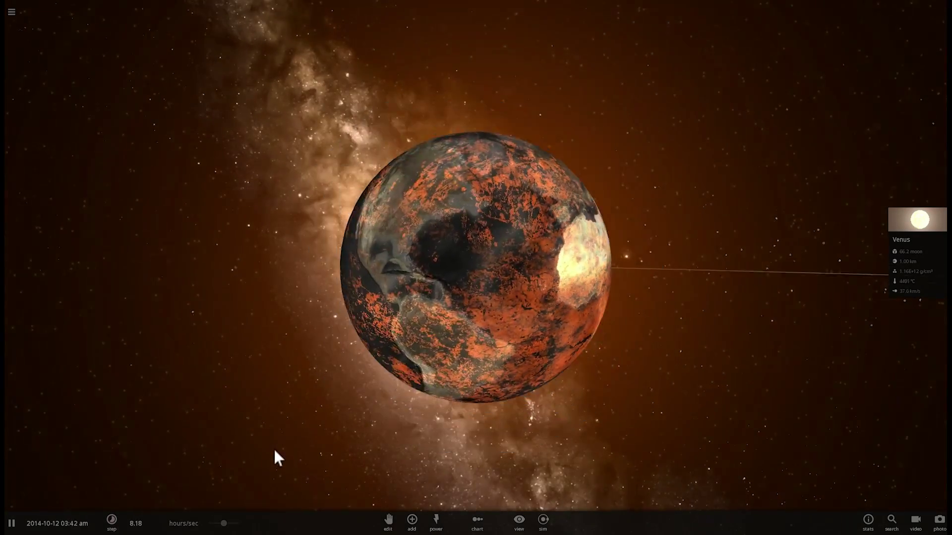
left_click_drag(274, 449, 256, 477)
left_click_drag(224, 524, 234, 523)
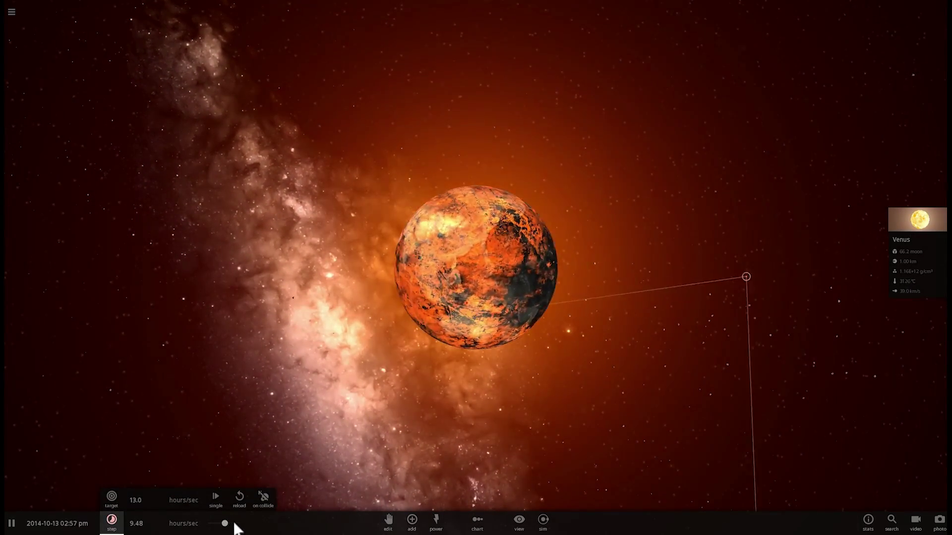
left_click_drag(293, 413, 307, 426)
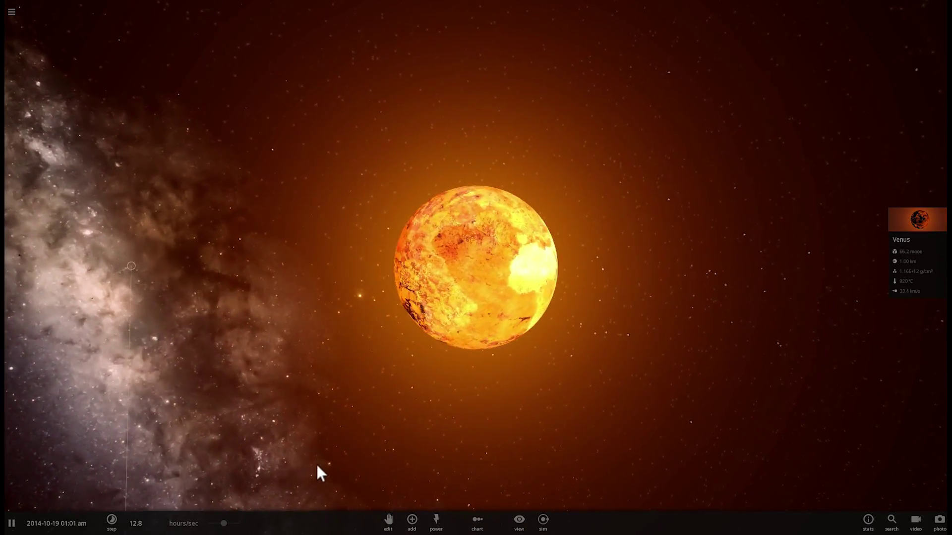
Raise the simulation speed to about 1.42 days/sec and watch Venus orbit the Earth from a greater distance.
left_click_drag(226, 523, 265, 516)
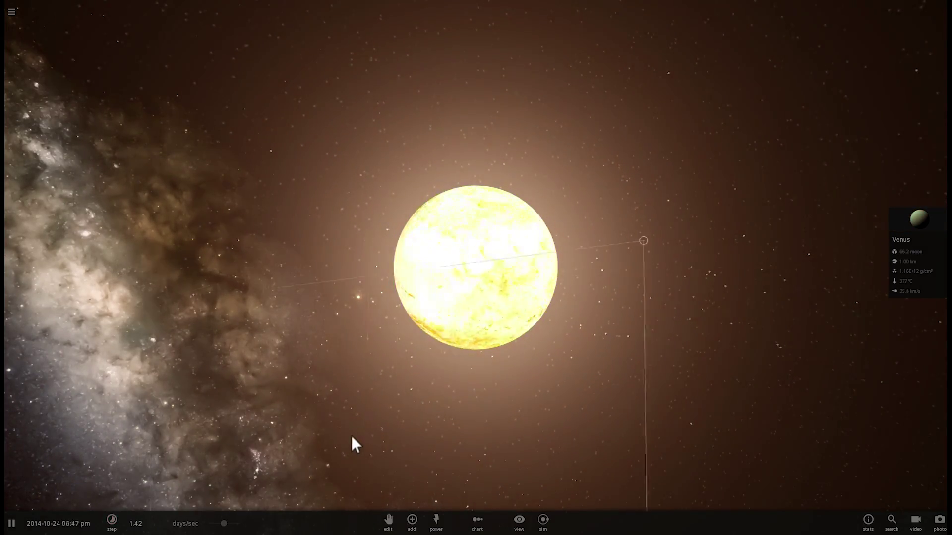
right_click_drag(351, 436, 401, 469)
scroll(438, 435, "down", 2)
scroll(437, 435, "down", 2)
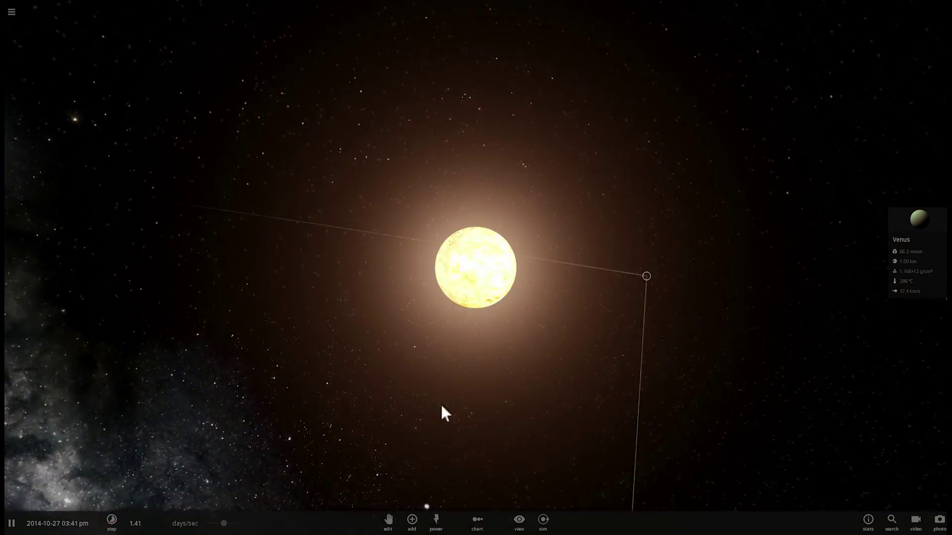
Examine the Earth's glowing surface from another angle and closer up, and slow the simulation to about 2.46 hours/sec.
right_click_drag(440, 403, 465, 442)
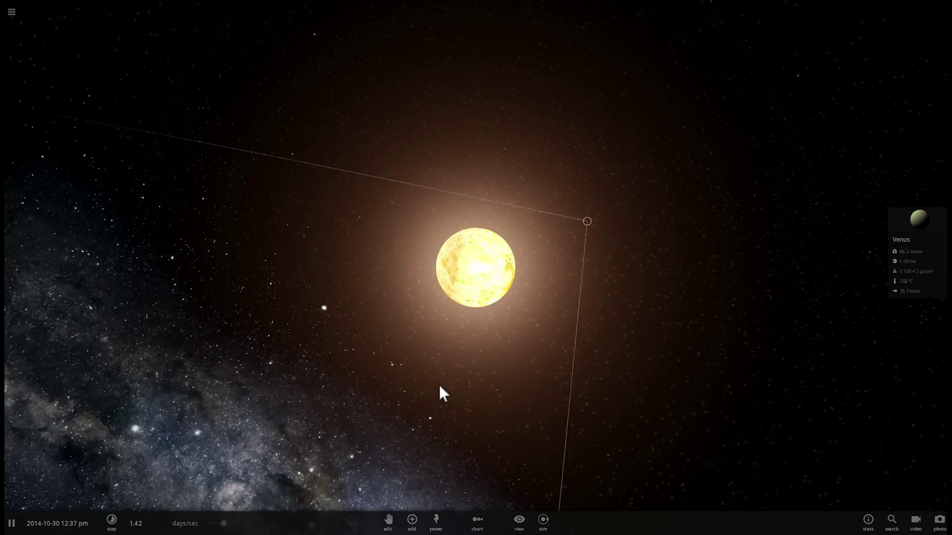
scroll(438, 391, "up", 3)
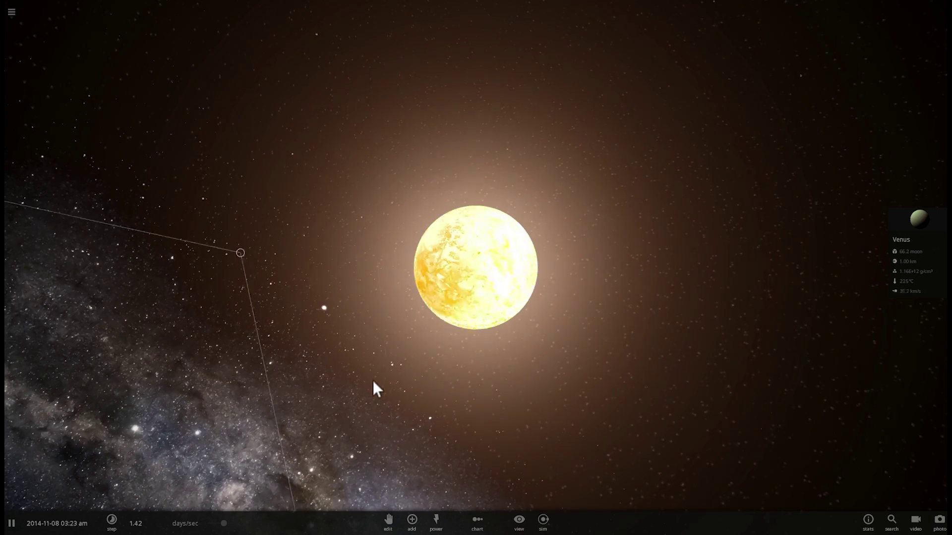
left_click_drag(226, 519, 207, 516)
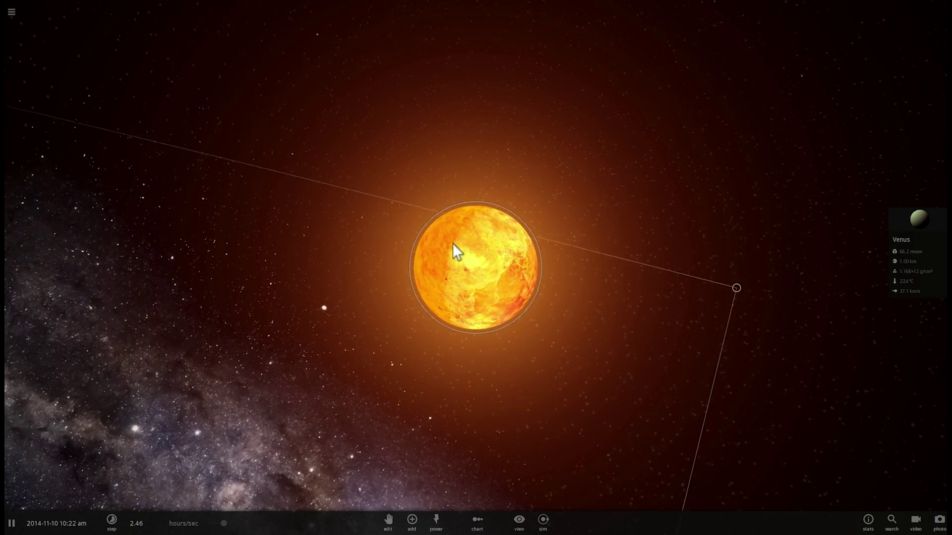